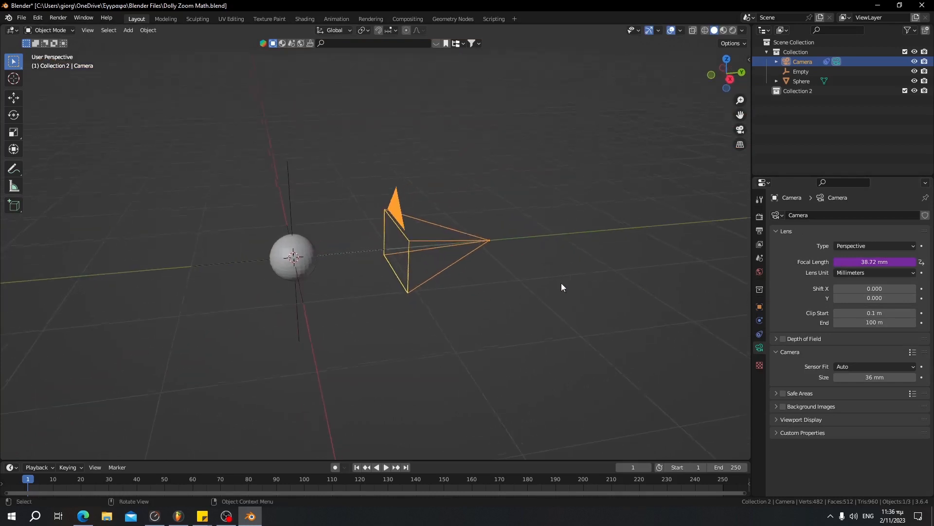
Inspect the sphere and the camera in the finished dolly zoom scene from several angles.
{"action": "middle_click_drag", "start_coordinate": [109, 412], "coordinate": [418, 320]}
{"action": "left_click", "coordinate": [419, 306]}
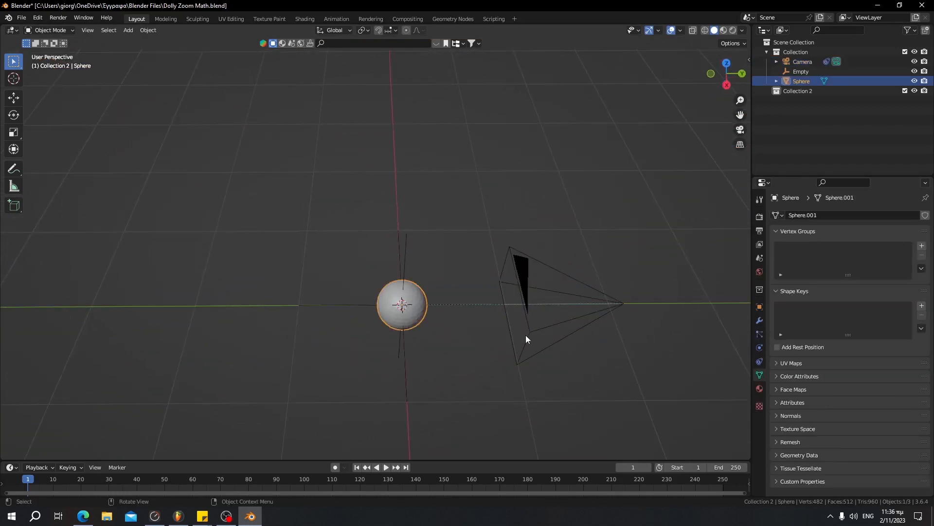
{"action": "left_click", "coordinate": [586, 317]}
{"action": "middle_click_drag", "start_coordinate": [586, 317], "coordinate": [626, 322]}
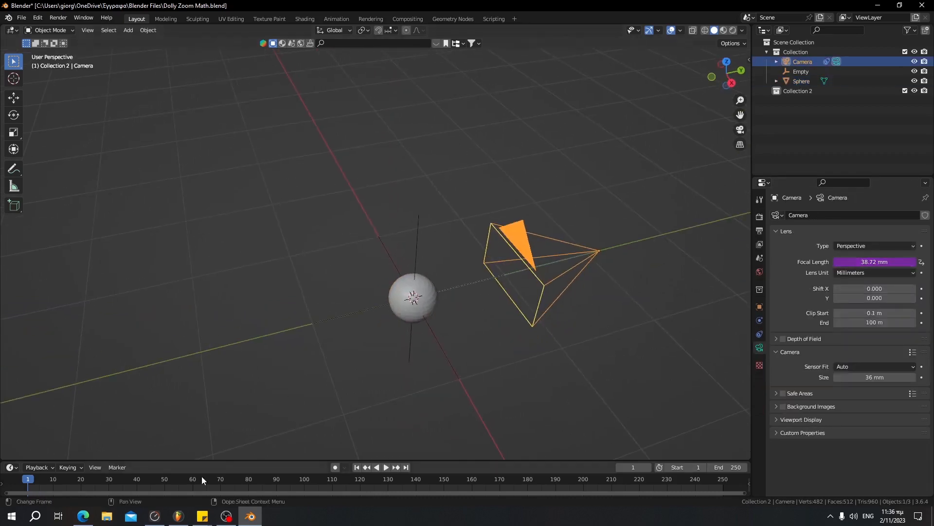
{"action": "middle_click_drag", "start_coordinate": [301, 420], "coordinate": [200, 421]}
Switch to the browser and read the distance formula and its example under Calculating distances in Wikipedia's Dolly zoom article.
{"action": "left_click", "coordinate": [83, 515]}
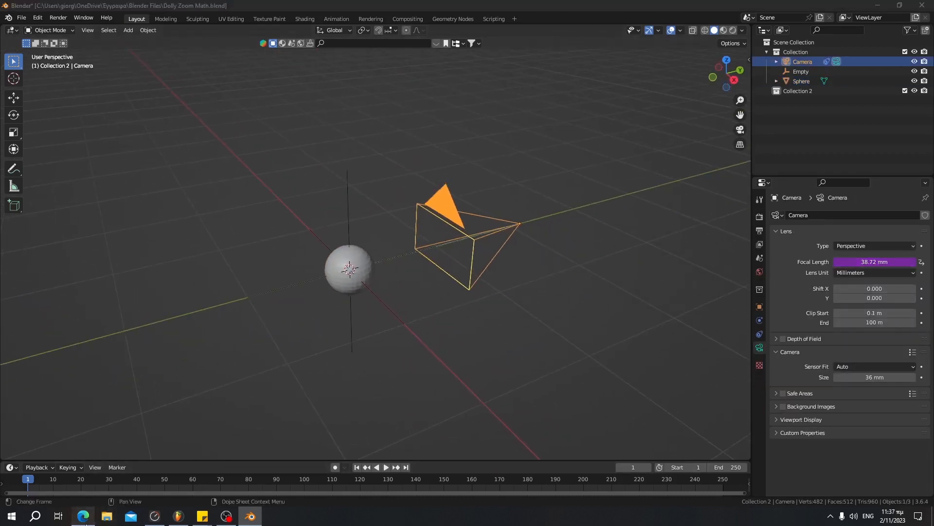
{"action": "key", "text": "ctrl+Tab"}
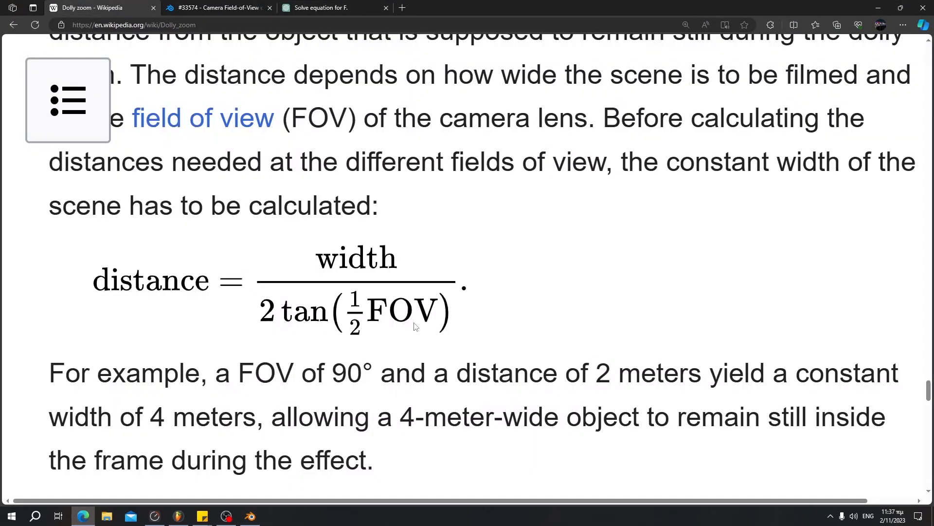
{"action": "scroll", "coordinate": [450, 320], "scroll_direction": "down", "scroll_amount": 1, "text": "ctrl"}
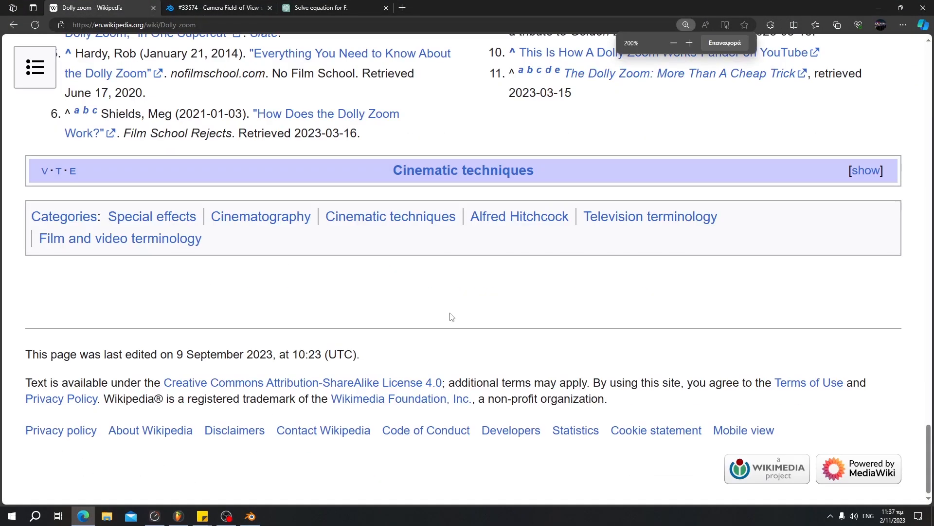
{"action": "scroll", "coordinate": [448, 317], "scroll_direction": "up", "scroll_amount": 10}
{"action": "scroll", "coordinate": [355, 344], "scroll_direction": "down", "scroll_amount": 1}
{"action": "left_click_drag", "start_coordinate": [241, 338], "coordinate": [82, 306]}
{"action": "left_click", "coordinate": [280, 326]}
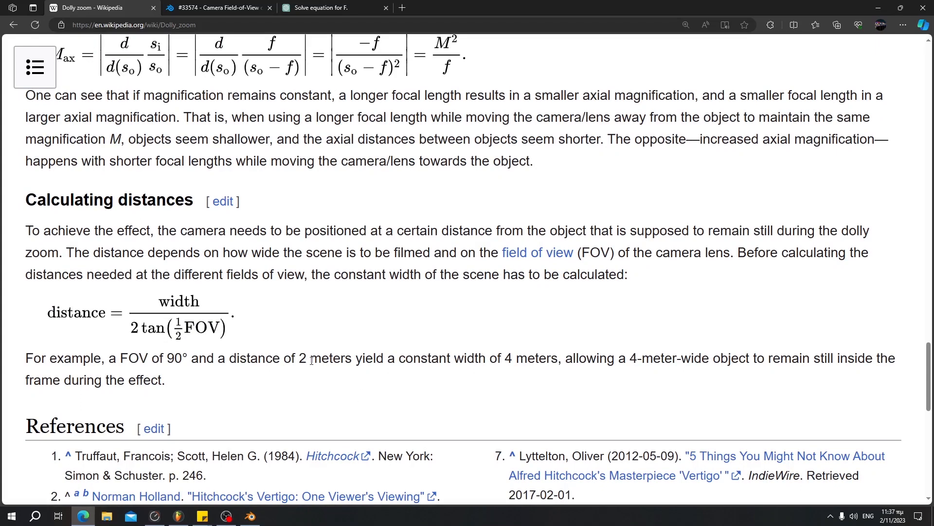
{"action": "left_click_drag", "start_coordinate": [311, 361], "coordinate": [352, 363]}
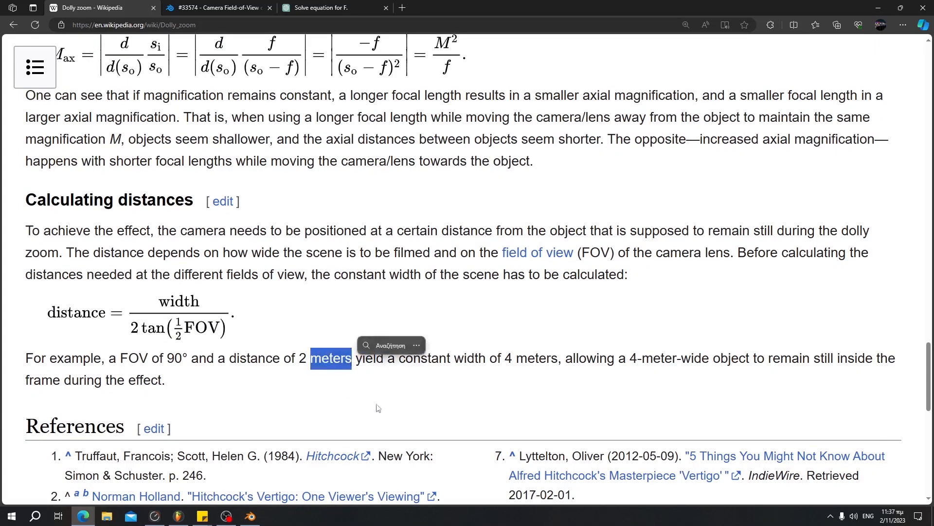
{"action": "left_click_drag", "start_coordinate": [517, 360], "coordinate": [557, 360]}
{"action": "left_click", "coordinate": [555, 358]}
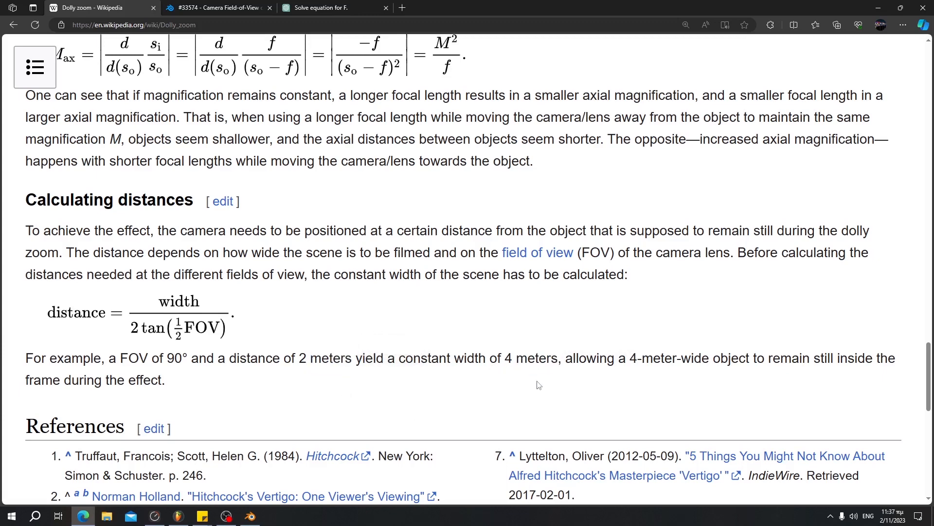
{"action": "middle_click", "coordinate": [224, 383]}
{"action": "middle_click_drag", "start_coordinate": [224, 383], "coordinate": [221, 347]}
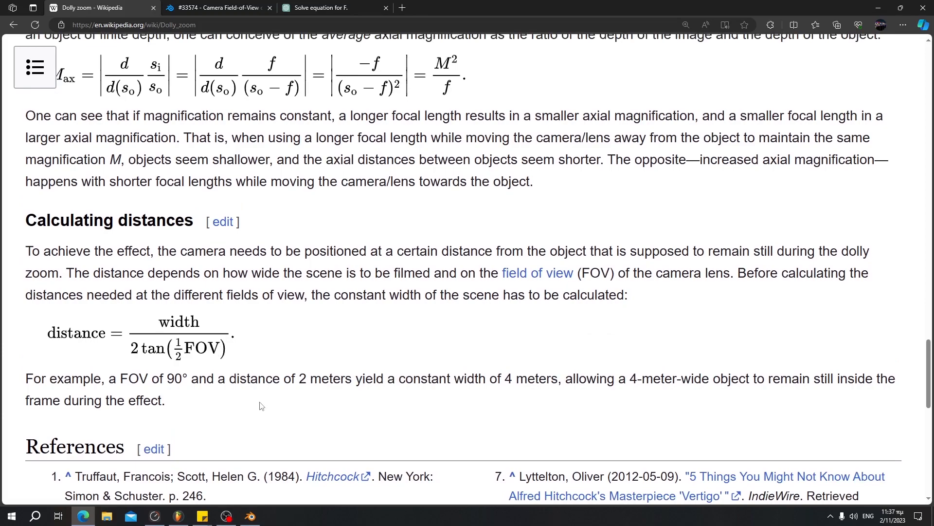
Switch back to Blender and move the camera along the global Y axis, farther from the sphere.
{"action": "left_click", "coordinate": [250, 515]}
{"action": "middle_click_drag", "start_coordinate": [409, 360], "coordinate": [413, 309]}
{"action": "key", "text": "g"}
{"action": "key", "text": "y"}
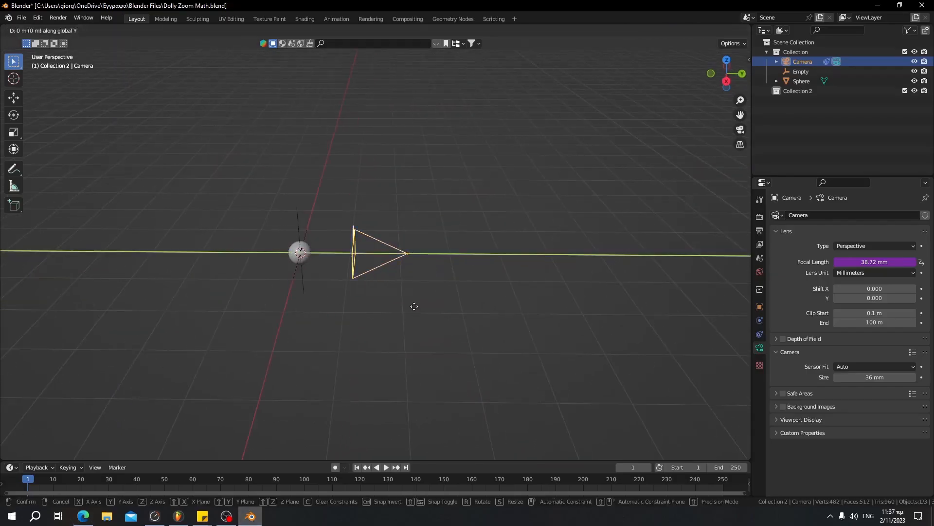
{"action": "left_click", "coordinate": [544, 320]}
Examine the moved camera, its driven focal length and the sphere from several angles.
{"action": "middle_click_drag", "start_coordinate": [544, 321], "coordinate": [451, 292]}
{"action": "left_click", "coordinate": [484, 366]}
{"action": "left_click", "coordinate": [288, 220]}
{"action": "left_click", "coordinate": [581, 251]}
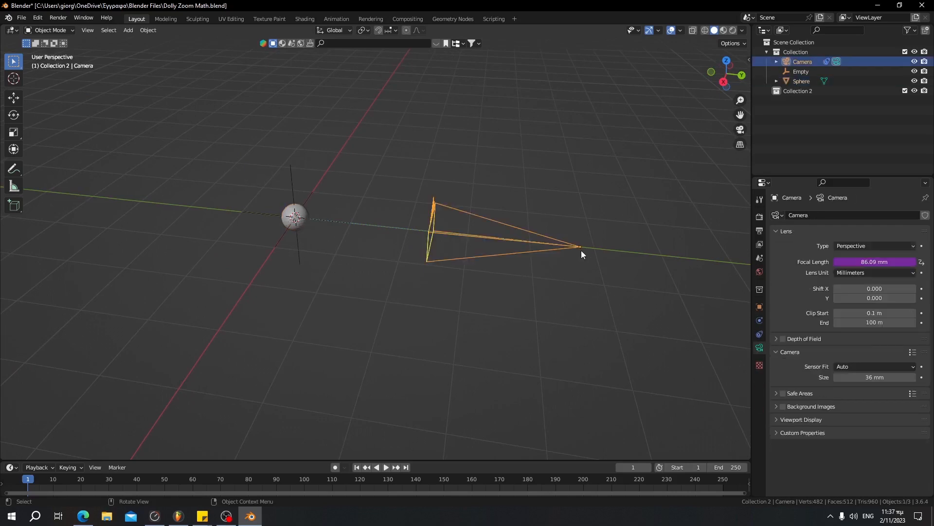
{"action": "middle_click_drag", "start_coordinate": [581, 250], "coordinate": [262, 248]}
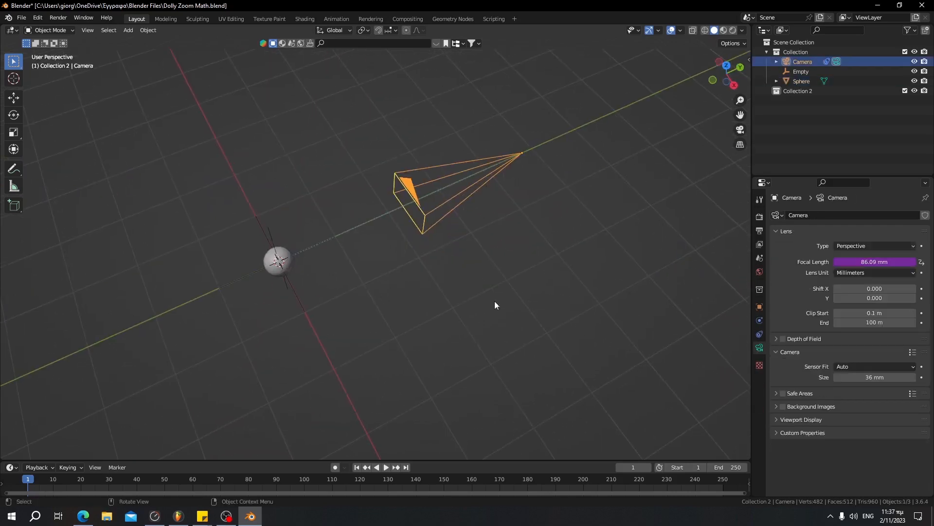
{"action": "middle_click_drag", "start_coordinate": [504, 271], "coordinate": [480, 323]}
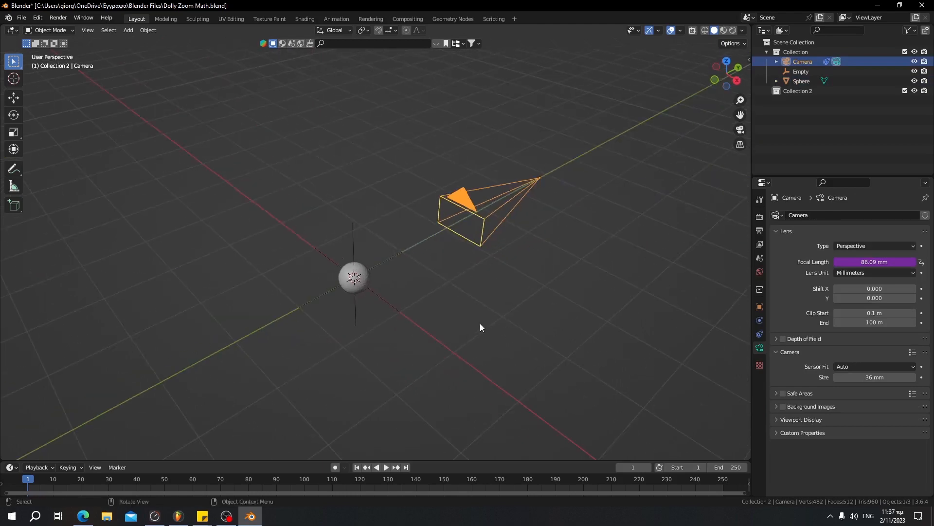
{"action": "left_click", "coordinate": [355, 289]}
{"action": "middle_click_drag", "start_coordinate": [356, 289], "coordinate": [402, 285]}
{"action": "scroll", "coordinate": [434, 248], "scroll_direction": "up", "scroll_amount": 5}
{"action": "scroll", "coordinate": [394, 282], "scroll_direction": "down", "scroll_amount": 5}
{"action": "left_click", "coordinate": [414, 292]}
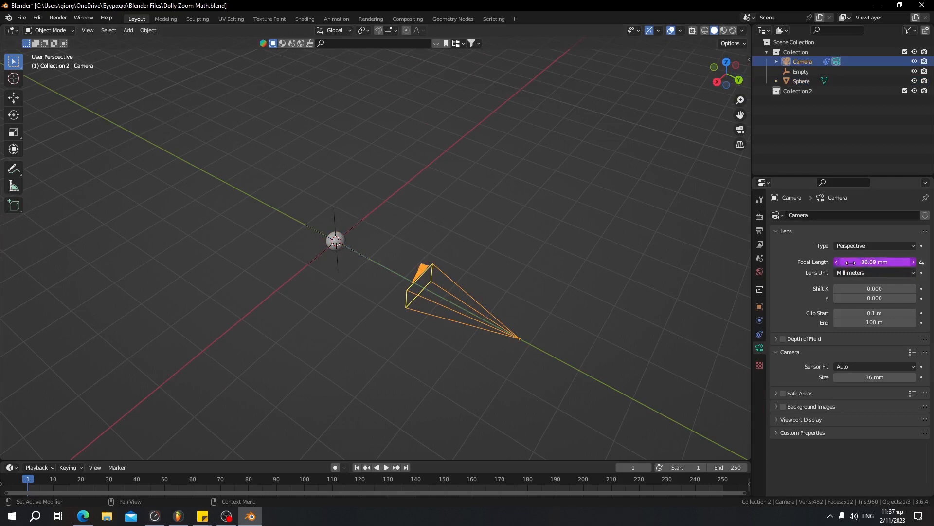
{"action": "middle_click_drag", "start_coordinate": [505, 316], "coordinate": [460, 294], "text": "shift"}
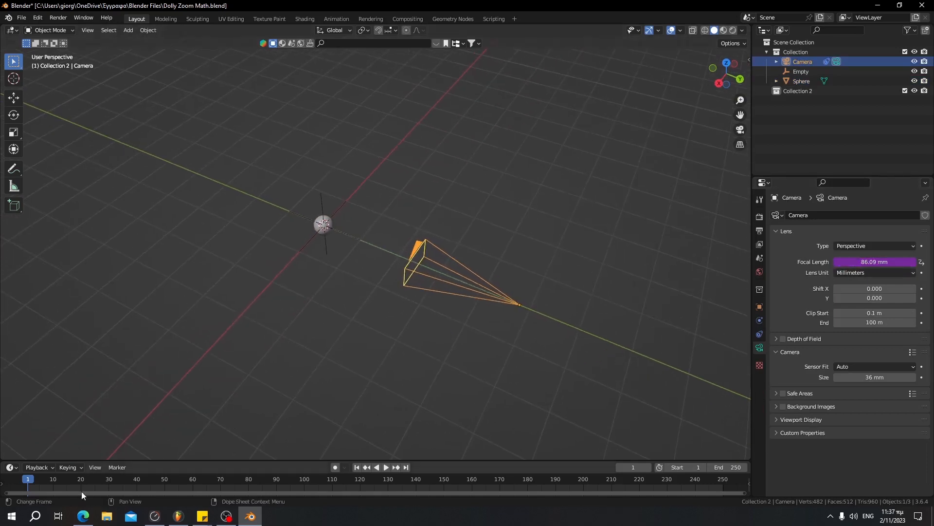
Switch to the browser and read the ChatGPT conversation that solves the distance equation for F.
{"action": "left_click", "coordinate": [82, 517]}
{"action": "scroll", "coordinate": [253, 360], "scroll_direction": "up", "scroll_amount": 2}
{"action": "scroll", "coordinate": [253, 360], "scroll_direction": "down", "scroll_amount": 2}
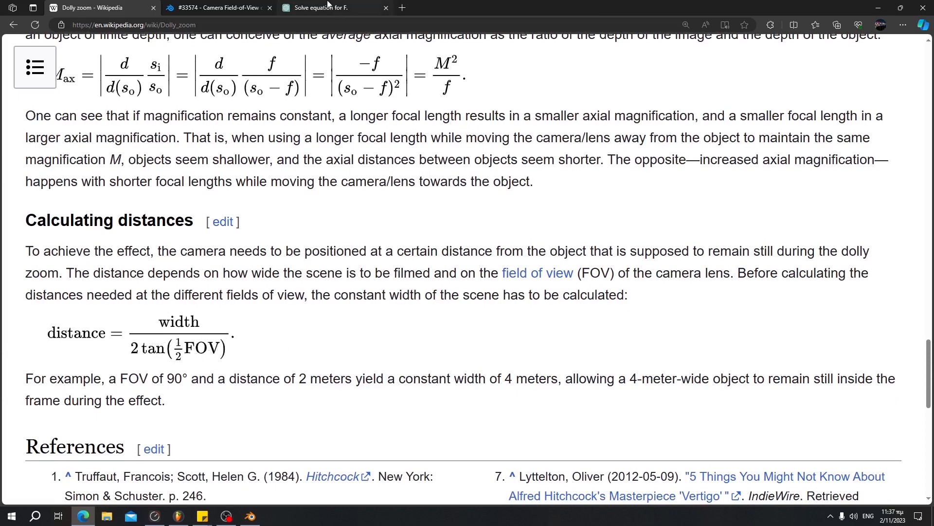
{"action": "left_click", "coordinate": [341, 8]}
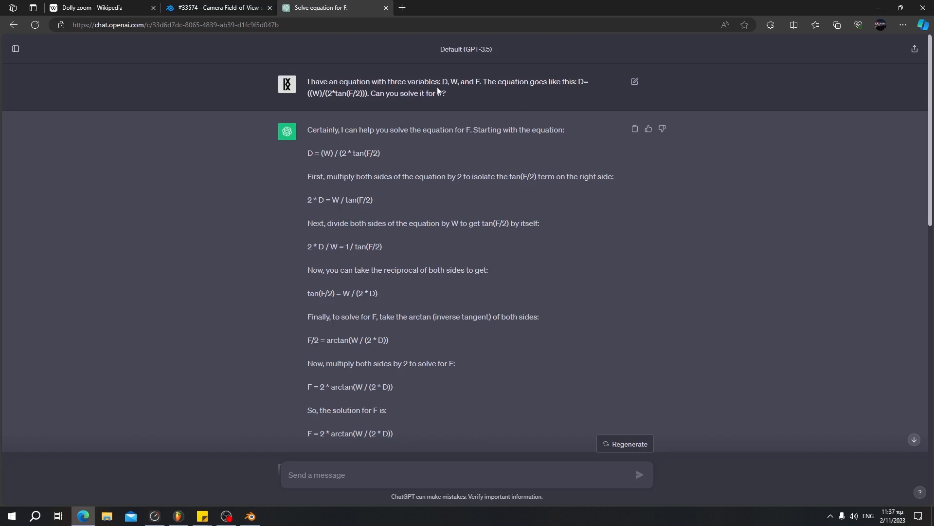
{"action": "left_click_drag", "start_coordinate": [346, 95], "coordinate": [589, 82]}
{"action": "scroll", "coordinate": [404, 236], "scroll_direction": "down", "scroll_amount": 1}
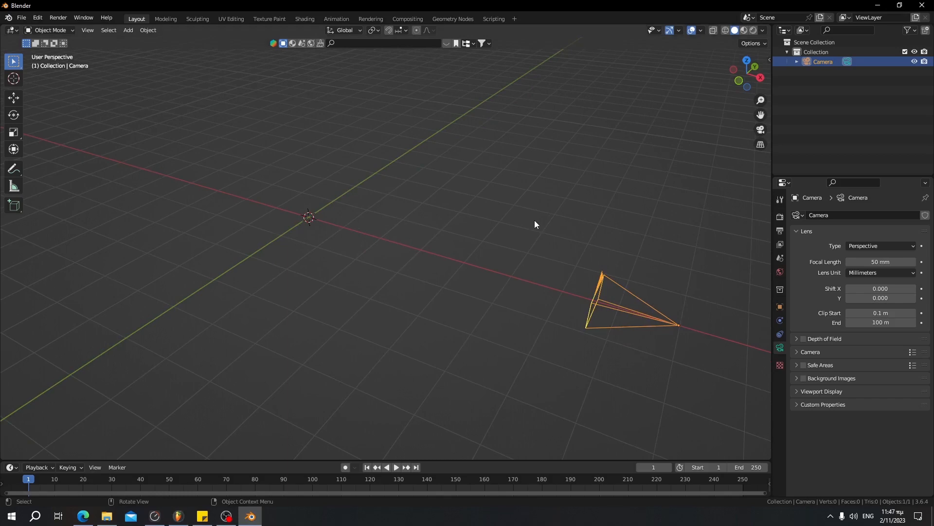
Add a Plain Axes empty at the world origin of the new scene.
{"action": "middle_click_drag", "start_coordinate": [456, 204], "coordinate": [466, 217], "text": "shift"}
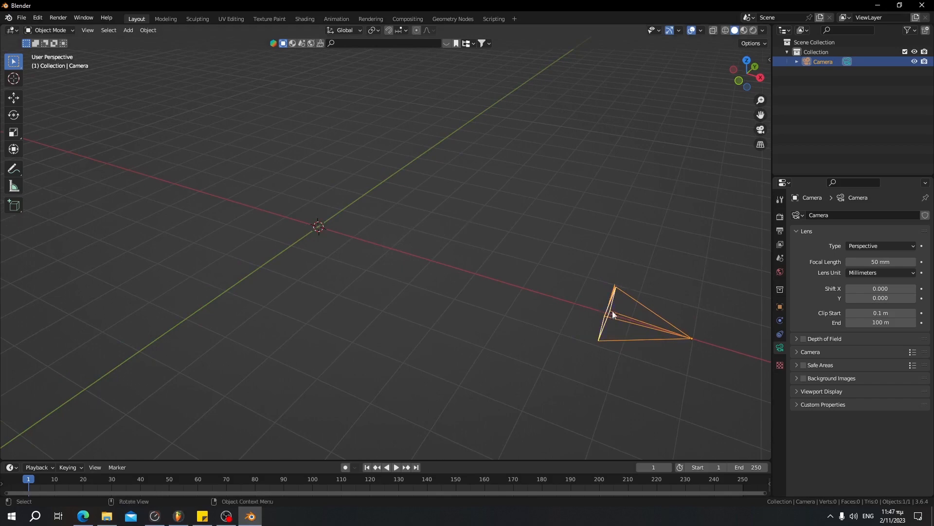
{"action": "middle_click_drag", "start_coordinate": [629, 321], "coordinate": [515, 296]}
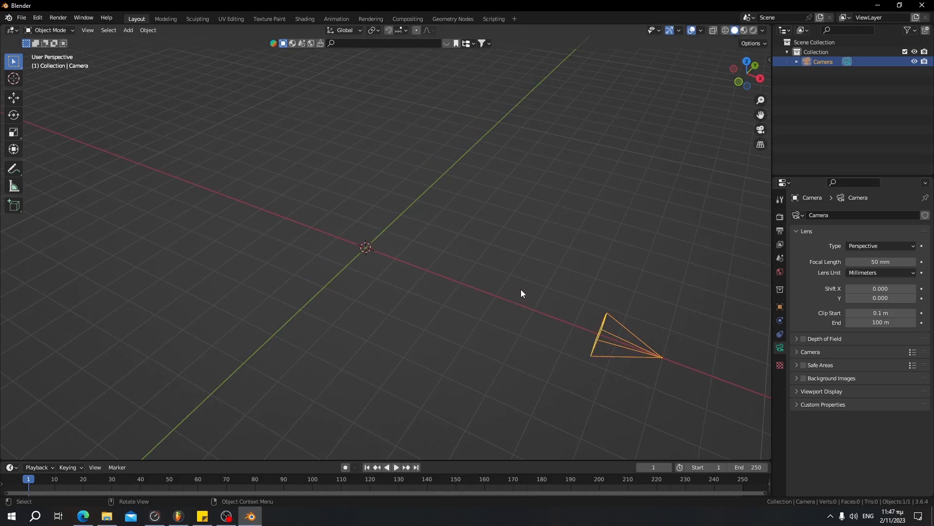
{"action": "key", "text": "shift+a"}
{"action": "mouse_move", "coordinate": [440, 265]}
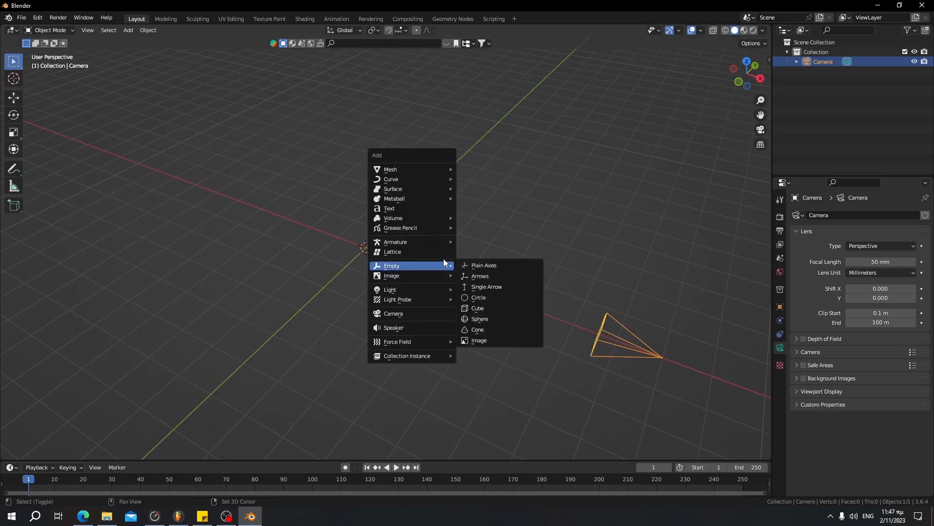
{"action": "left_click", "coordinate": [497, 270]}
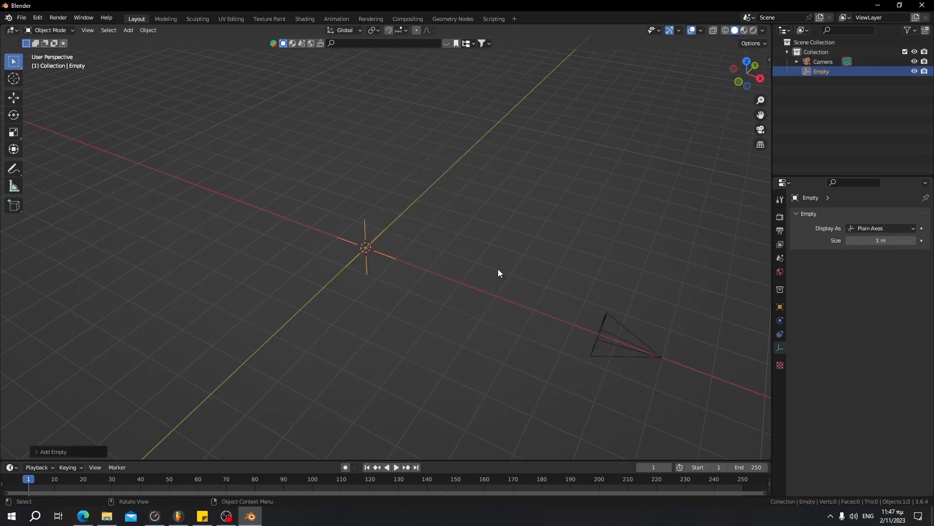
Add a driver to the camera's focal length with the scripted expression 2 * atan(W / (2 * D)).
{"action": "left_click", "coordinate": [637, 347]}
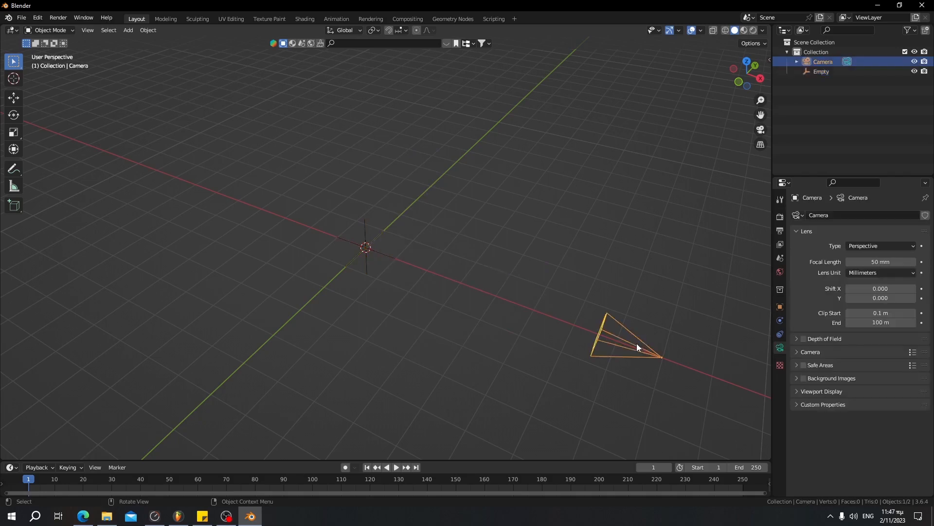
{"action": "middle_click_drag", "start_coordinate": [650, 330], "coordinate": [668, 299]}
{"action": "right_click", "coordinate": [882, 261]}
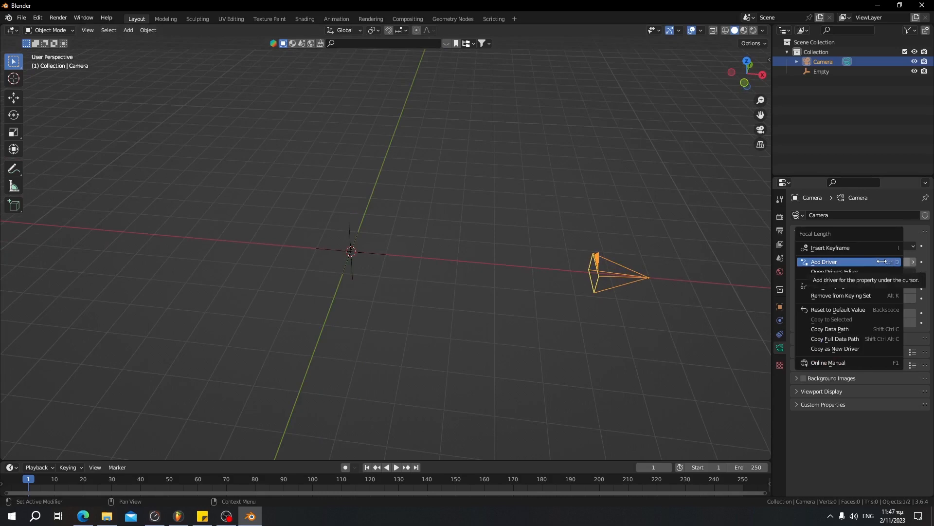
{"action": "left_click", "coordinate": [882, 261]}
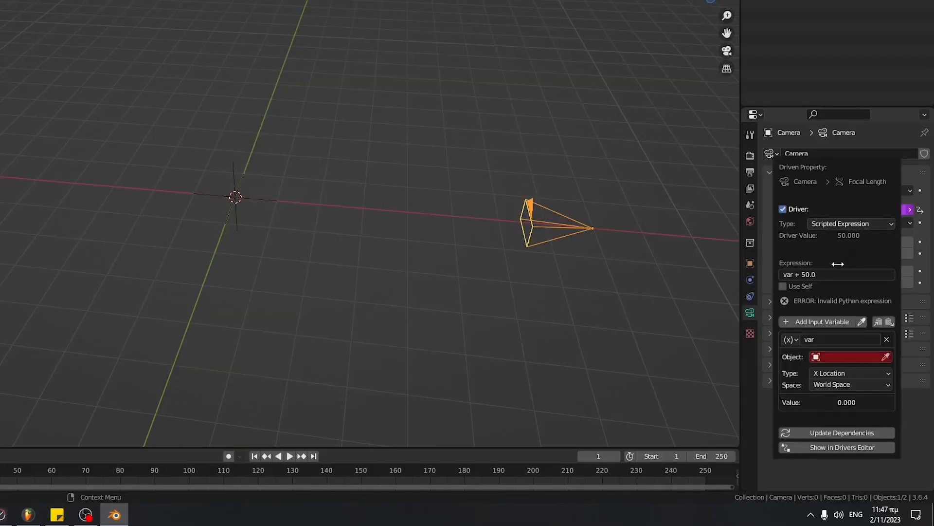
{"action": "double_click", "coordinate": [837, 274]}
{"action": "type", "text": "2 * atan(W / (2 * f))"}
Replace W with 2 in the focal length driver's expression.
{"action": "double_click", "coordinate": [811, 274]}
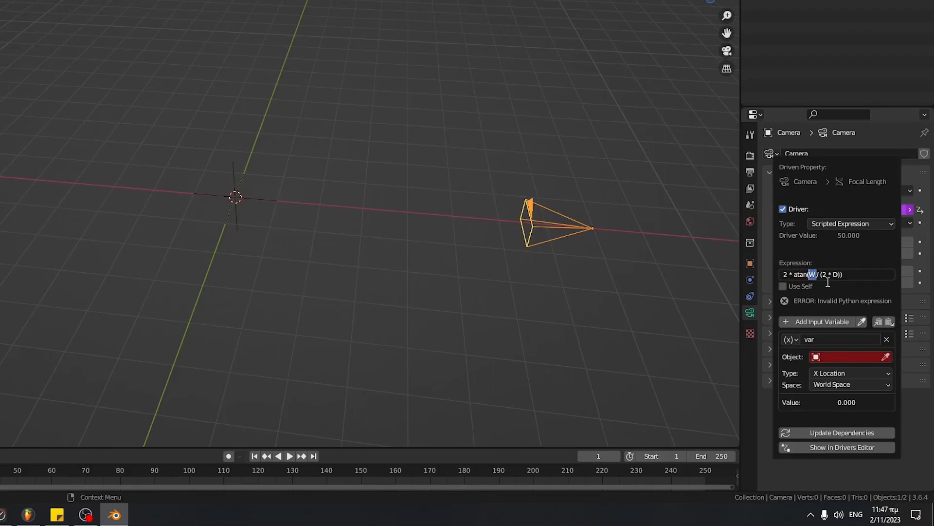
{"action": "type", "text": "2"}
{"action": "key", "text": "Return"}
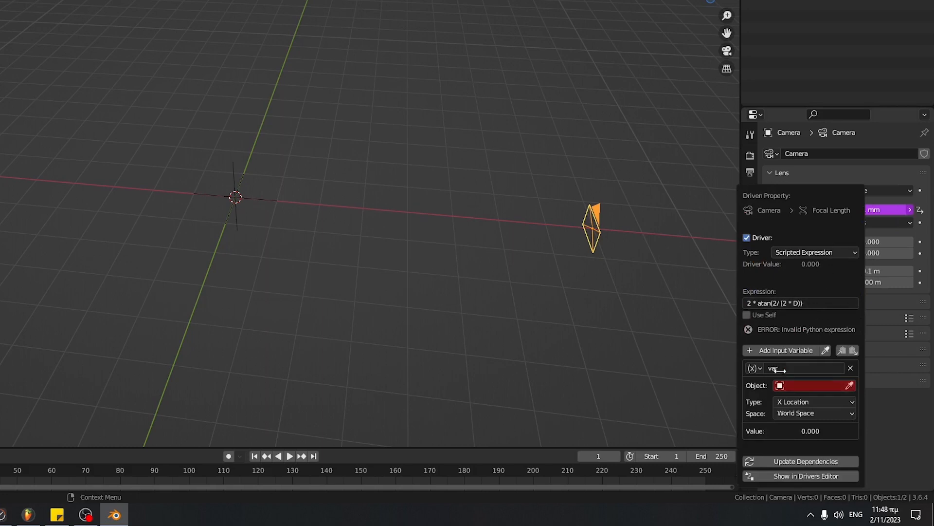
Change the driver's input variable to the distance type, with Empty as Object 1 and Camera as Object 2.
{"action": "left_click", "coordinate": [754, 368]}
{"action": "left_click", "coordinate": [776, 419]}
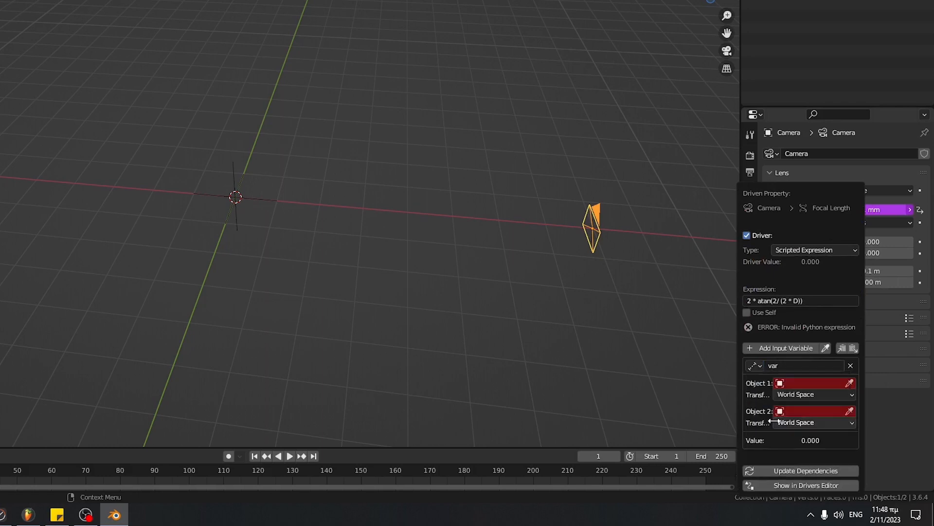
{"action": "left_click", "coordinate": [832, 384]}
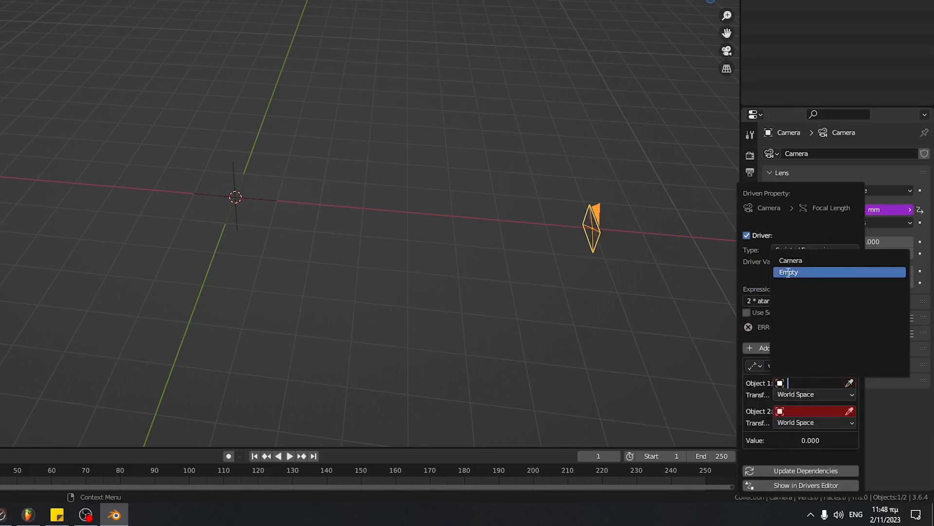
{"action": "left_click", "coordinate": [789, 271]}
{"action": "left_click", "coordinate": [805, 411]}
{"action": "left_click", "coordinate": [793, 288]}
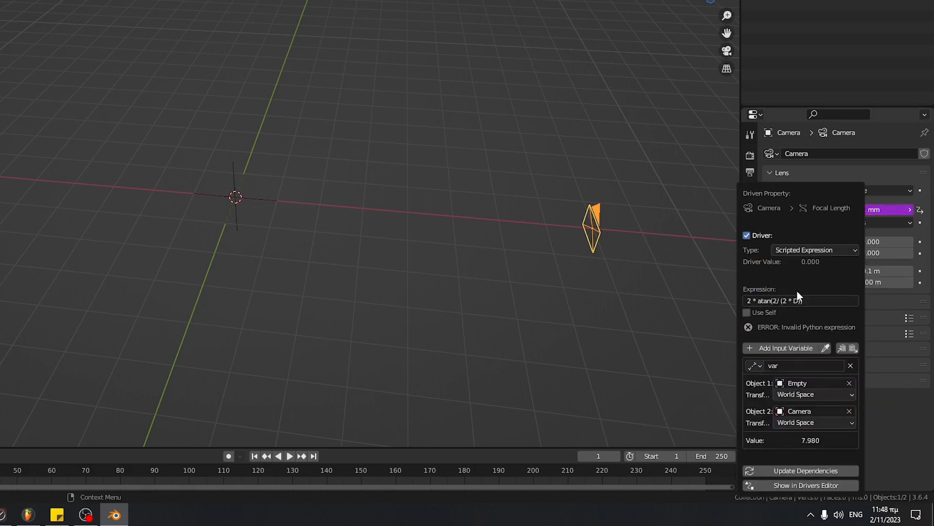
Rename the driver's distance variable to D.
{"action": "left_click", "coordinate": [794, 366]}
{"action": "type", "text": "D"}
{"action": "key", "text": "Return"}
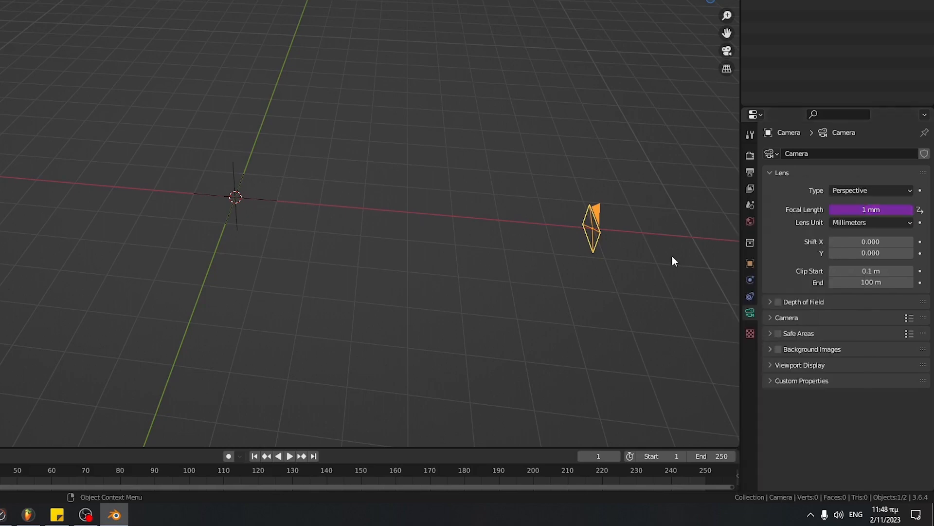
Try to move the camera away from the empty in the front orthographic view.
{"action": "middle_click_drag", "start_coordinate": [611, 232], "coordinate": [635, 171]}
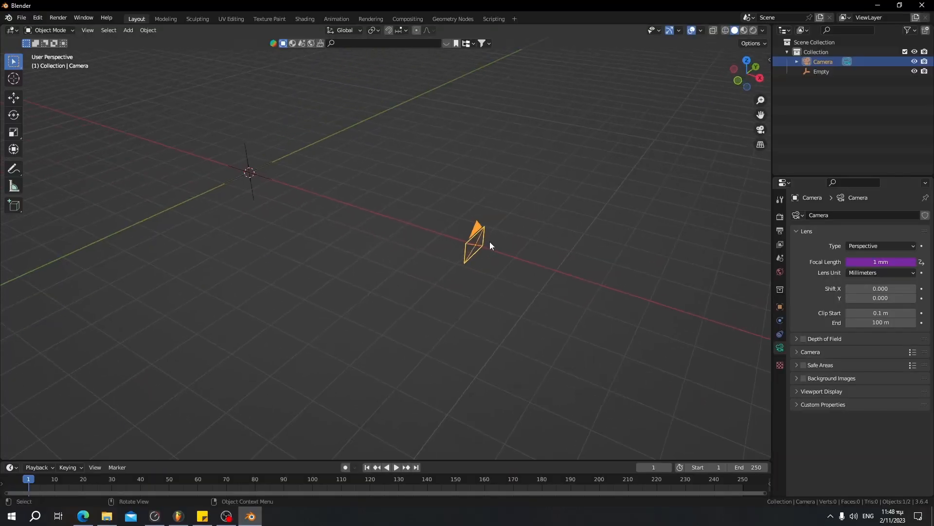
{"action": "left_click", "coordinate": [741, 81]}
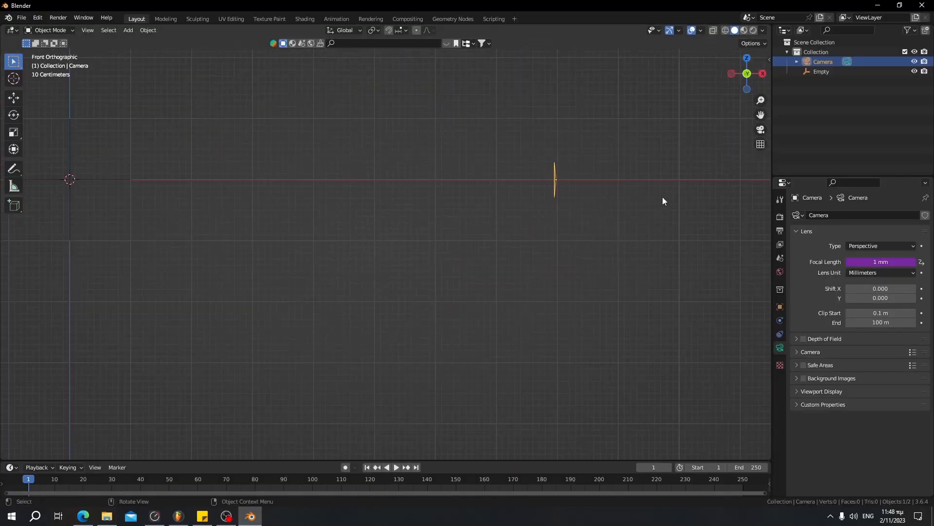
{"action": "key", "text": "g"}
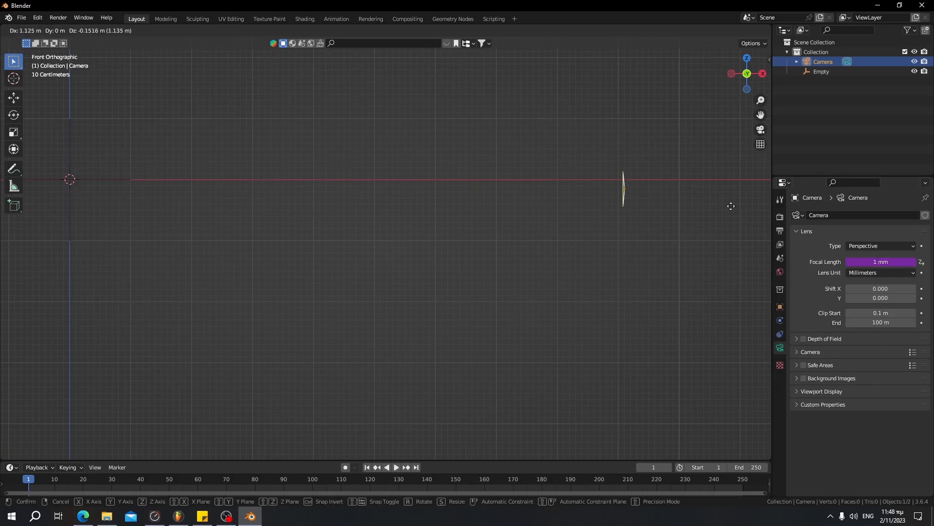
{"action": "key", "text": "Escape"}
{"action": "middle_click_drag", "start_coordinate": [673, 205], "coordinate": [662, 243]}
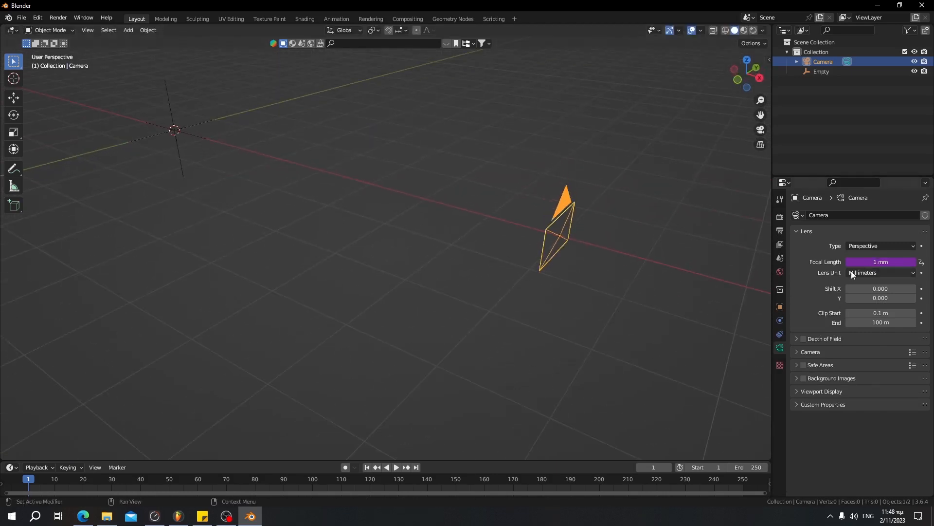
Switch the camera's lens unit to Field of View.
{"action": "left_click", "coordinate": [860, 273]}
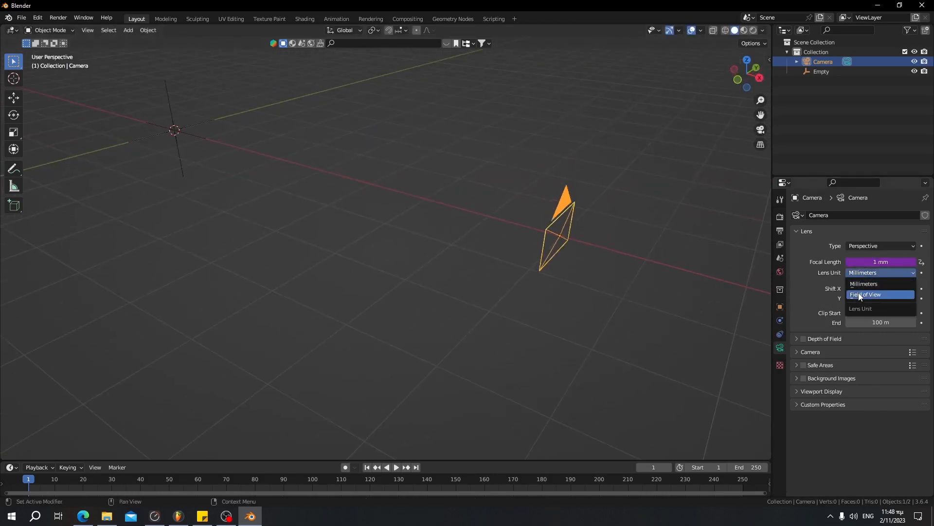
{"action": "left_click", "coordinate": [859, 295]}
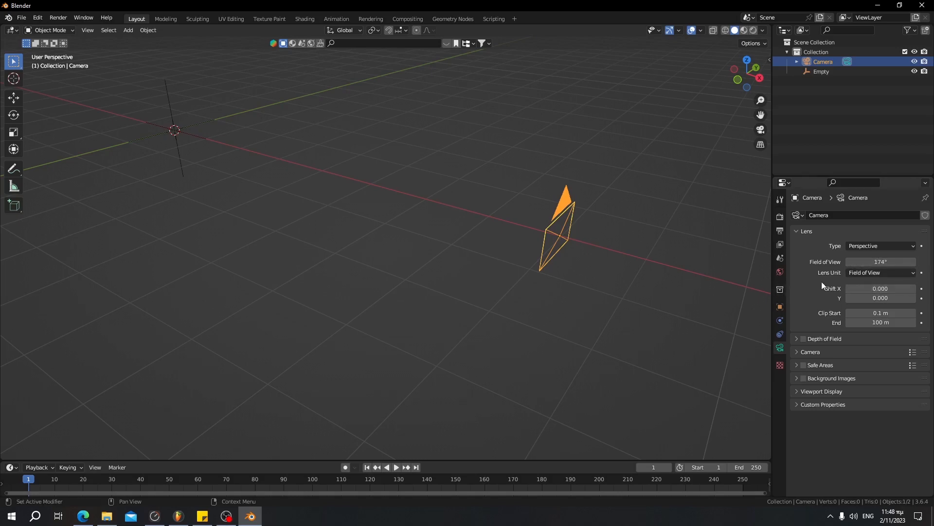
{"action": "middle_click_drag", "start_coordinate": [675, 248], "coordinate": [613, 273]}
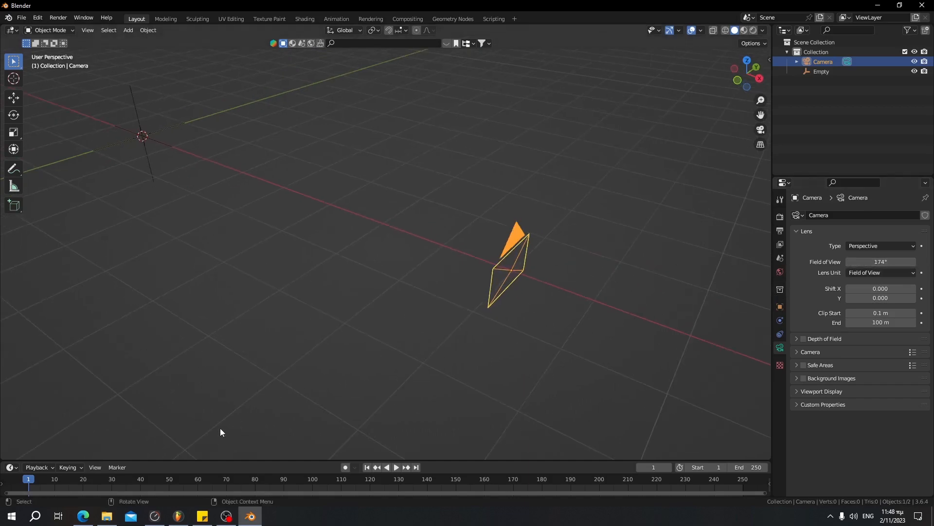
Switch to the browser and read the Blender issue about keyframing the camera's field of view in degrees.
{"action": "left_click", "coordinate": [83, 515]}
{"action": "left_click", "coordinate": [227, 8]}
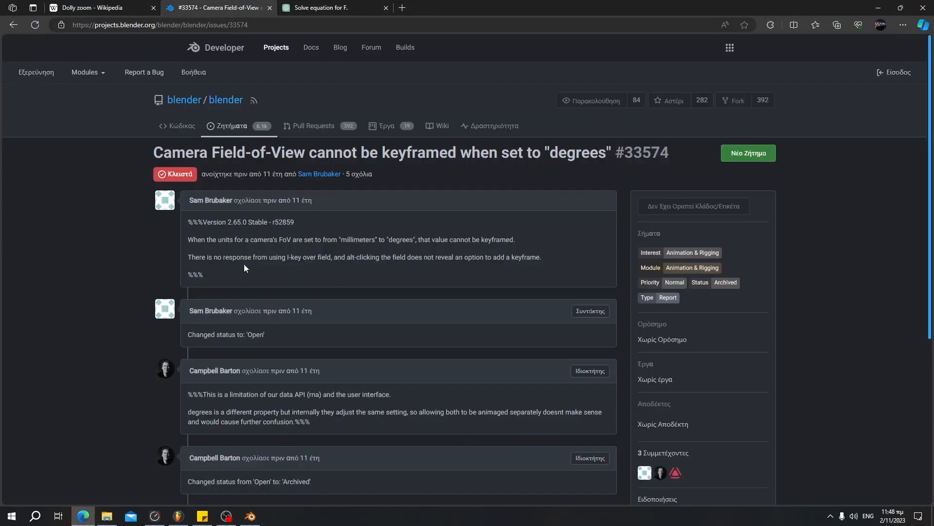
{"action": "scroll", "coordinate": [245, 268], "scroll_direction": "down", "scroll_amount": 3}
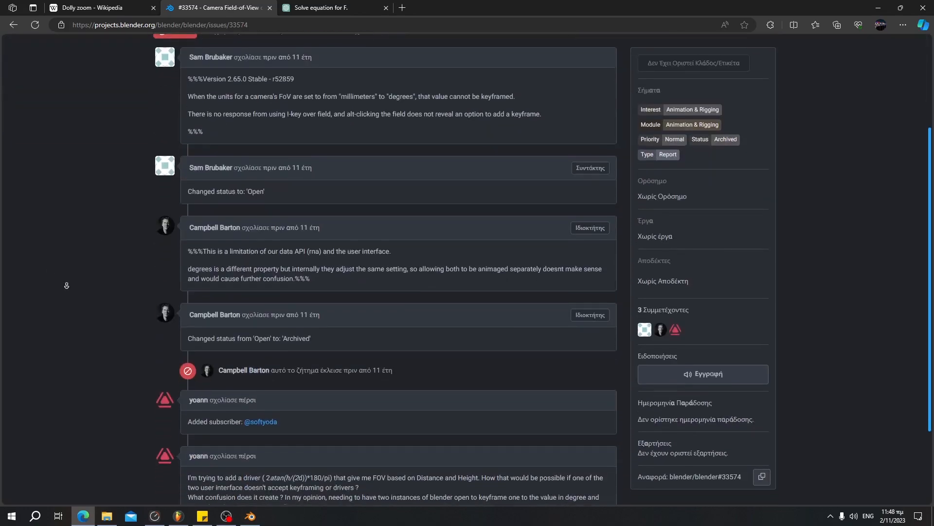
{"action": "left_click_drag", "start_coordinate": [310, 281], "coordinate": [184, 252]}
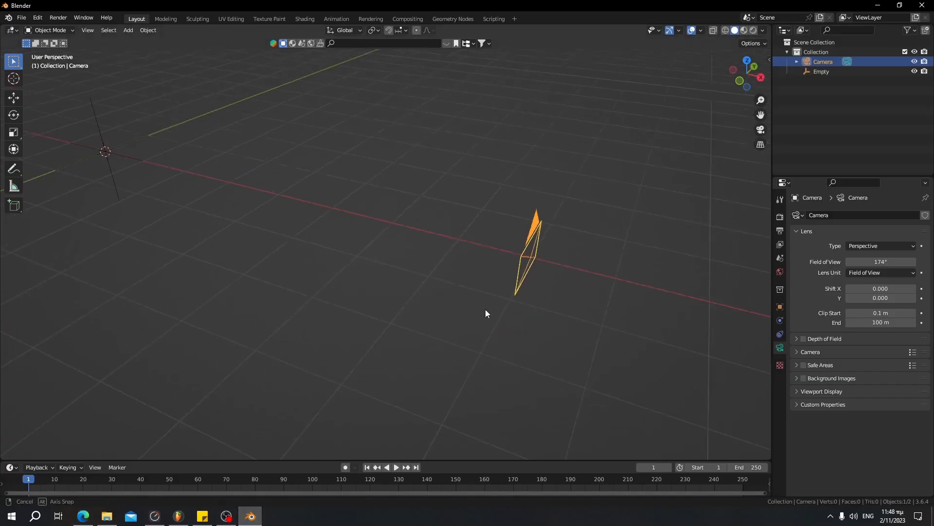
Set the camera's lens unit back to Millimeters.
{"action": "middle_click_drag", "start_coordinate": [485, 308], "coordinate": [521, 277]}
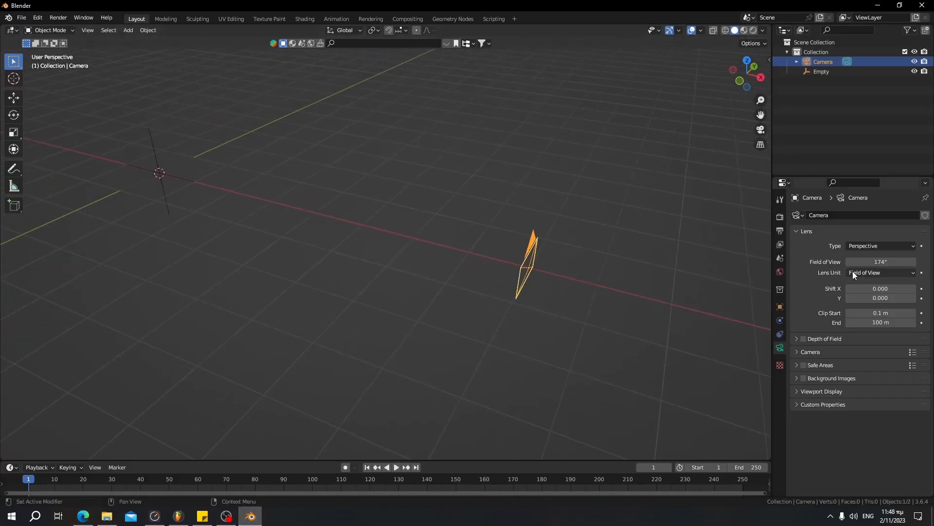
{"action": "left_click", "coordinate": [852, 270]}
{"action": "left_click", "coordinate": [857, 285]}
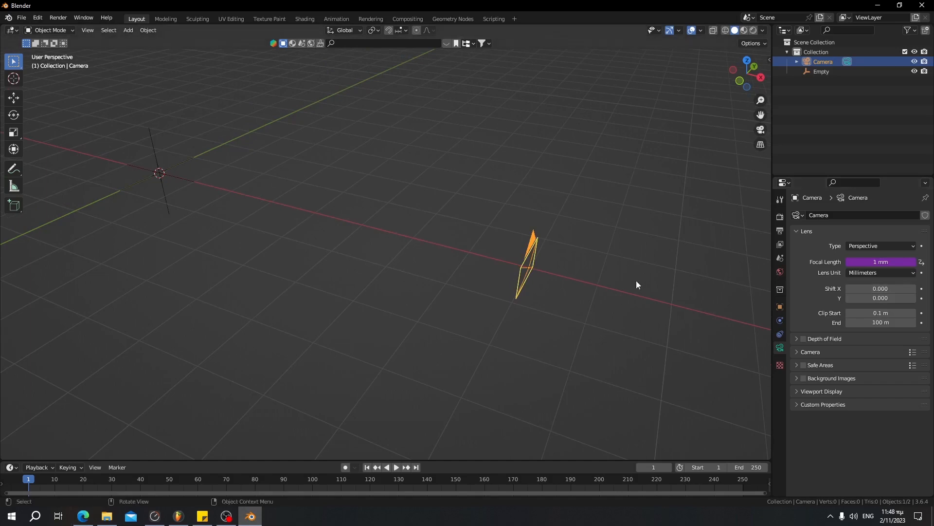
Switch to the browser and examine the ChatGPT derivation of focal length from field of view and sensor size.
{"action": "left_click", "coordinate": [84, 516]}
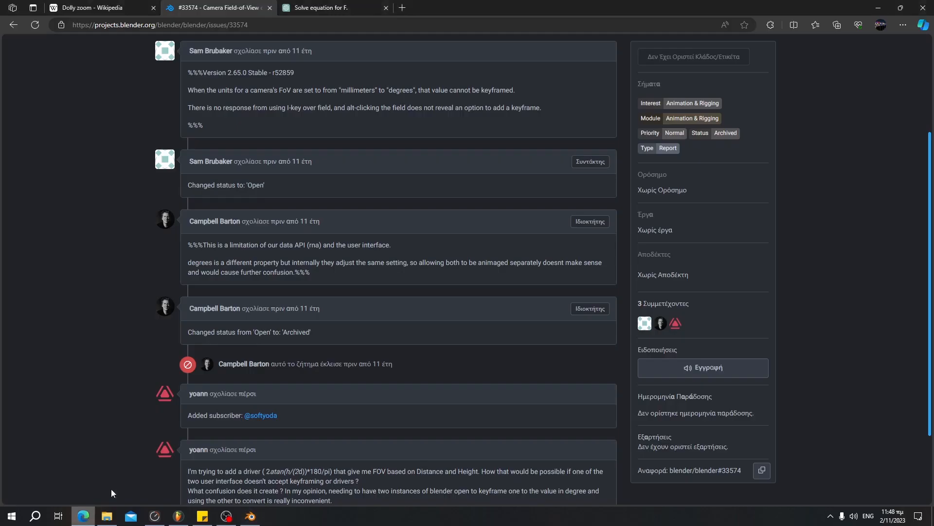
{"action": "left_click", "coordinate": [314, 8]}
{"action": "scroll", "coordinate": [519, 298], "scroll_direction": "down", "scroll_amount": 7}
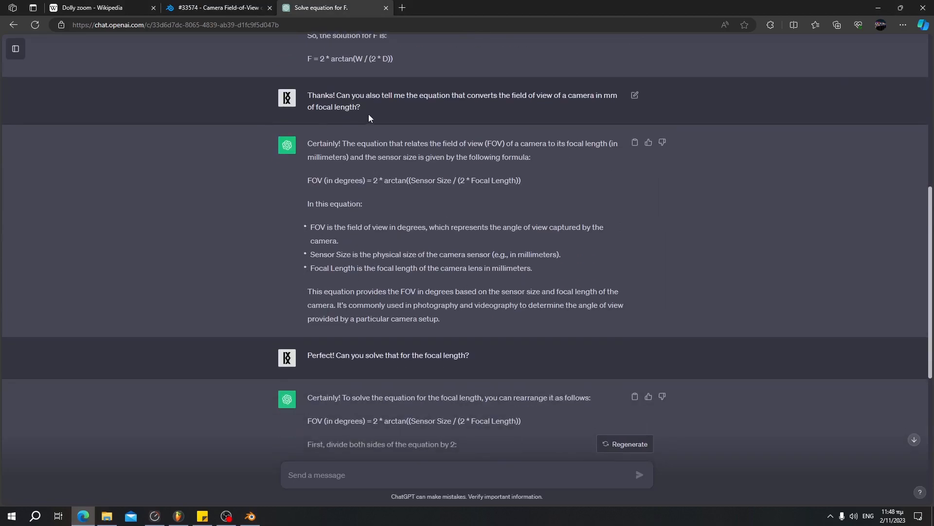
{"action": "scroll", "coordinate": [322, 264], "scroll_direction": "down", "scroll_amount": 6}
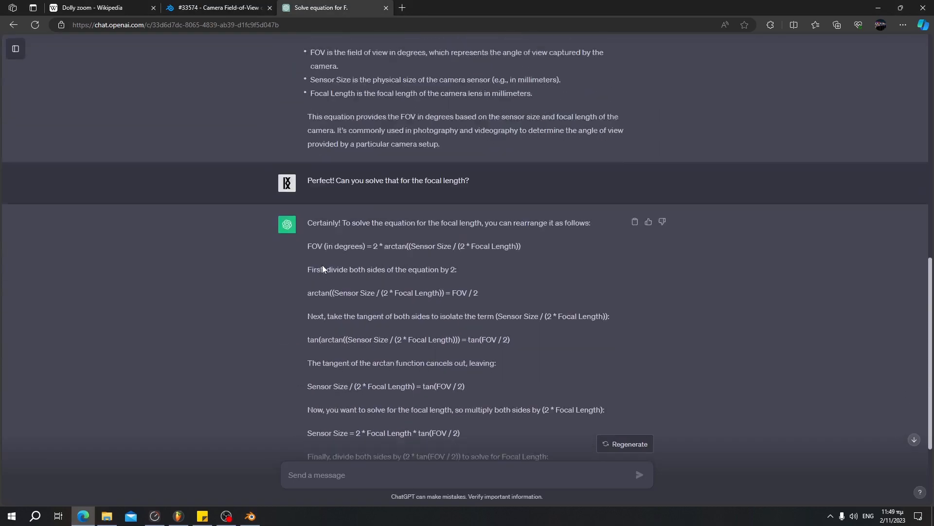
{"action": "left_click_drag", "start_coordinate": [438, 394], "coordinate": [317, 392]}
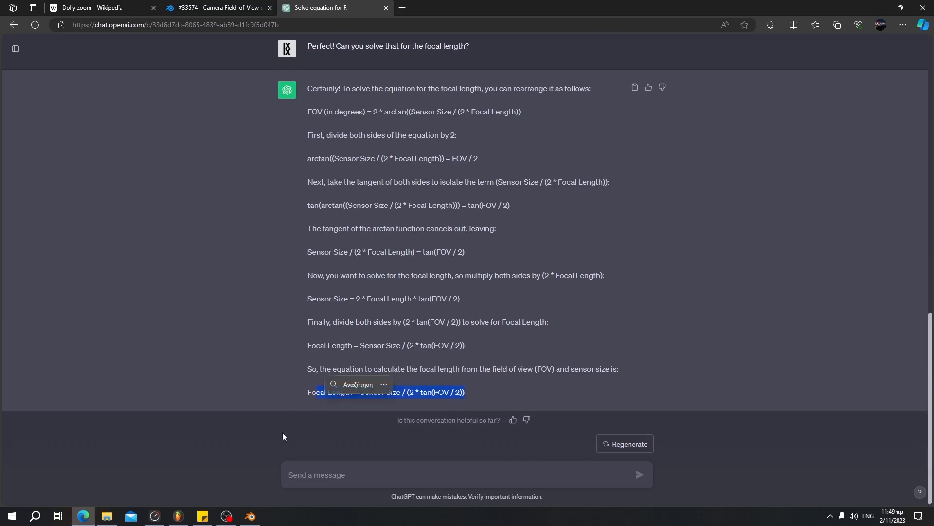
Examine the combined focal length formula in the sticky note and the camera's sensor size in Blender.
{"action": "left_click", "coordinate": [202, 516]}
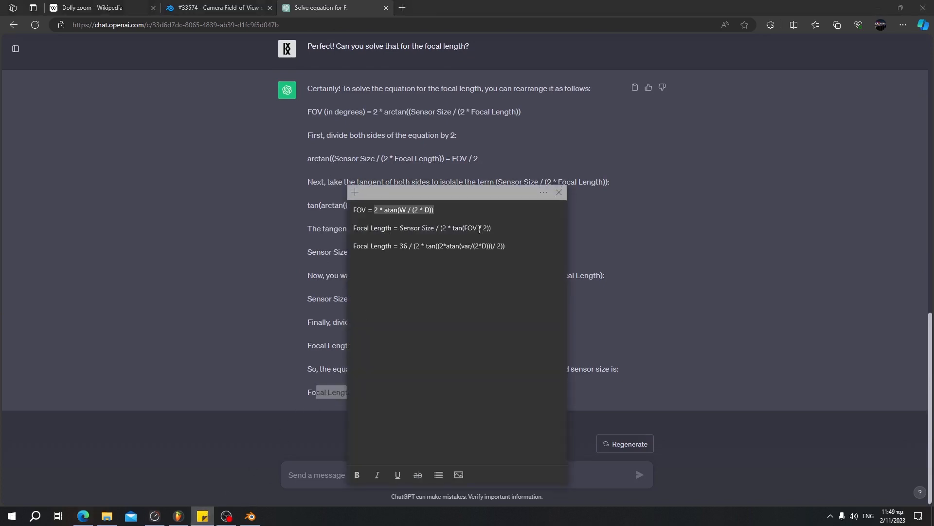
{"action": "left_click_drag", "start_coordinate": [512, 249], "coordinate": [400, 257]}
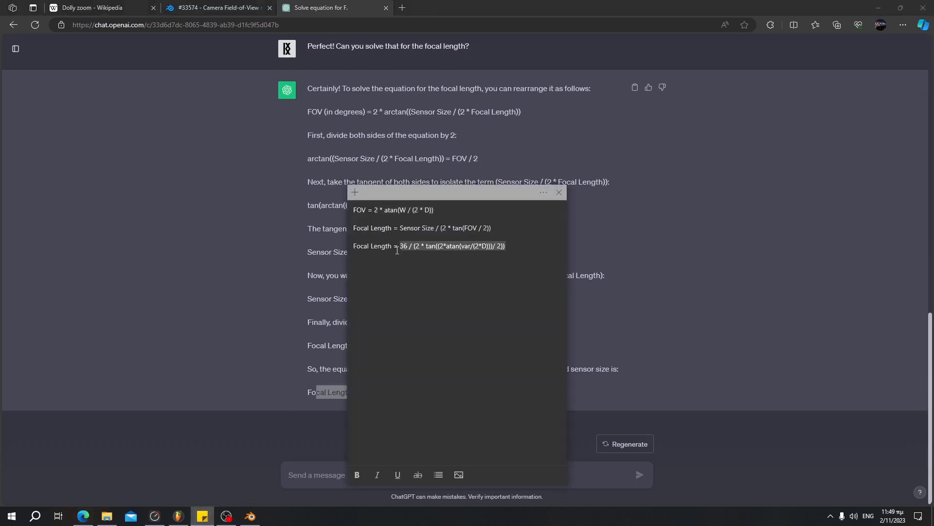
{"action": "key", "text": "alt+Tab"}
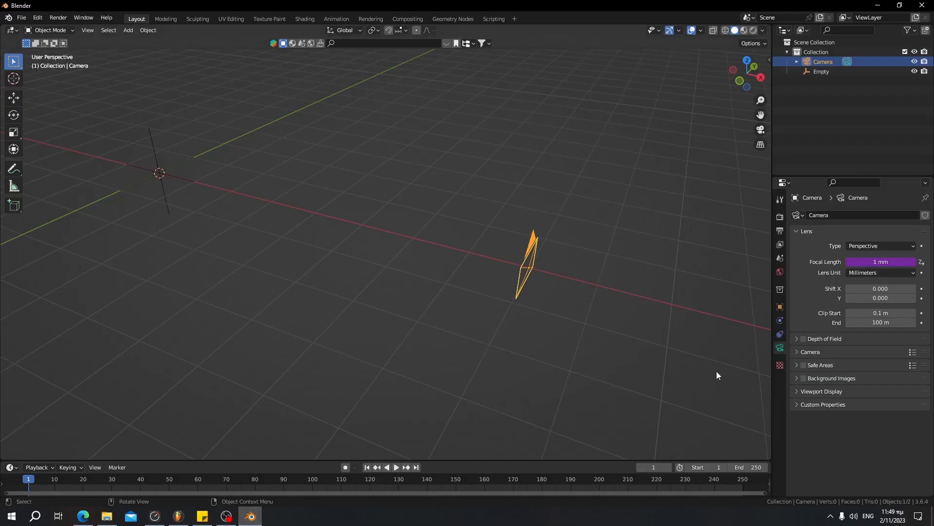
{"action": "left_click", "coordinate": [809, 351]}
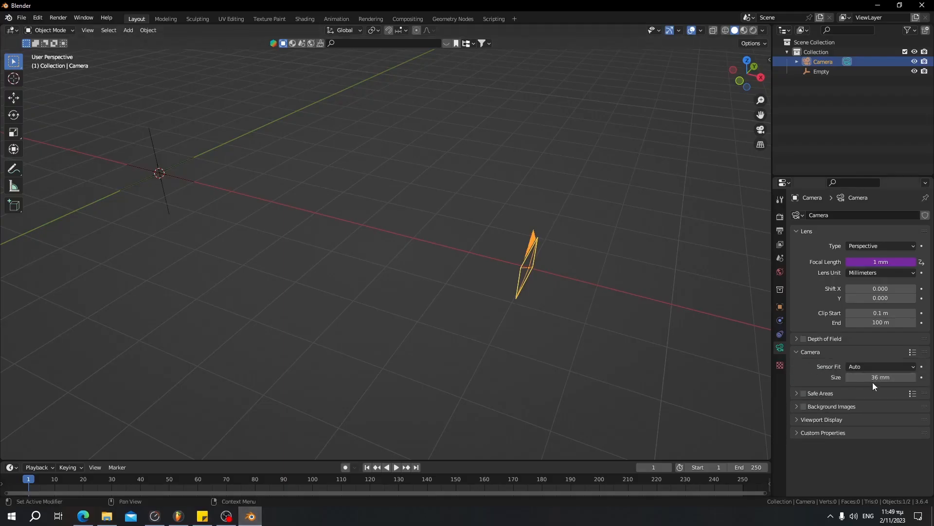
Copy the combined focal length expression 36 / (2 * tan((2*atan(var/(2*D)))/ 2)) from the sticky note.
{"action": "left_click", "coordinate": [202, 516]}
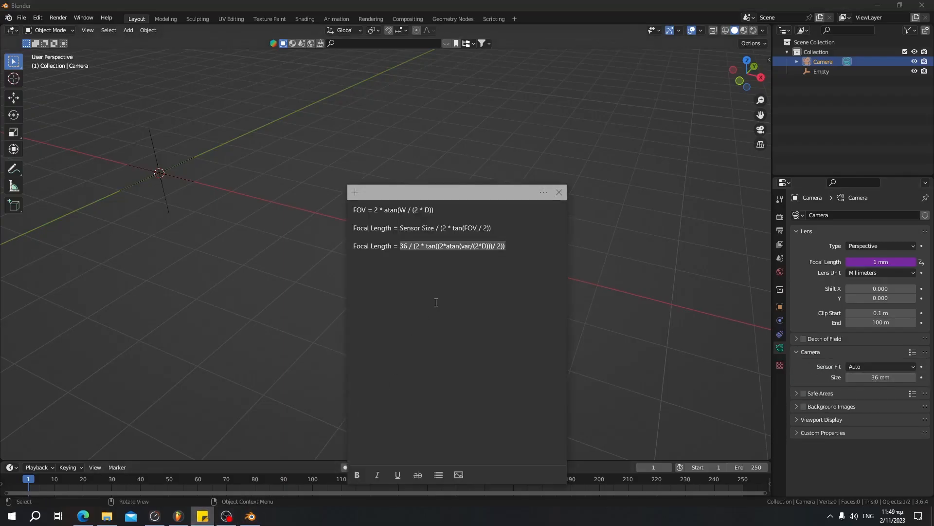
{"action": "left_click", "coordinate": [517, 263]}
{"action": "left_click_drag", "start_coordinate": [506, 247], "coordinate": [402, 256]}
{"action": "right_click", "coordinate": [416, 246]}
{"action": "left_click", "coordinate": [455, 254]}
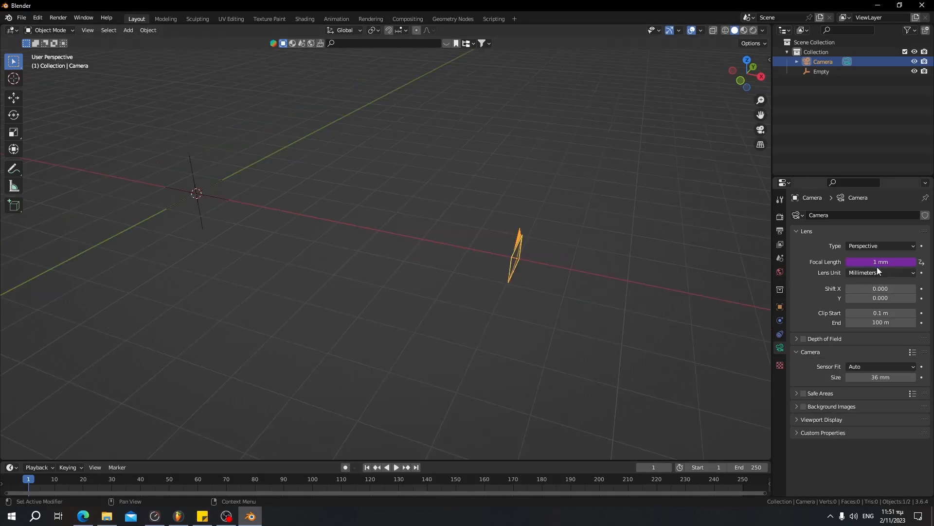
Replace the focal length driver's expression with 36 / (2 * tan((2*atan(2/(2*D)))/ 2)).
{"action": "right_click", "coordinate": [863, 263]}
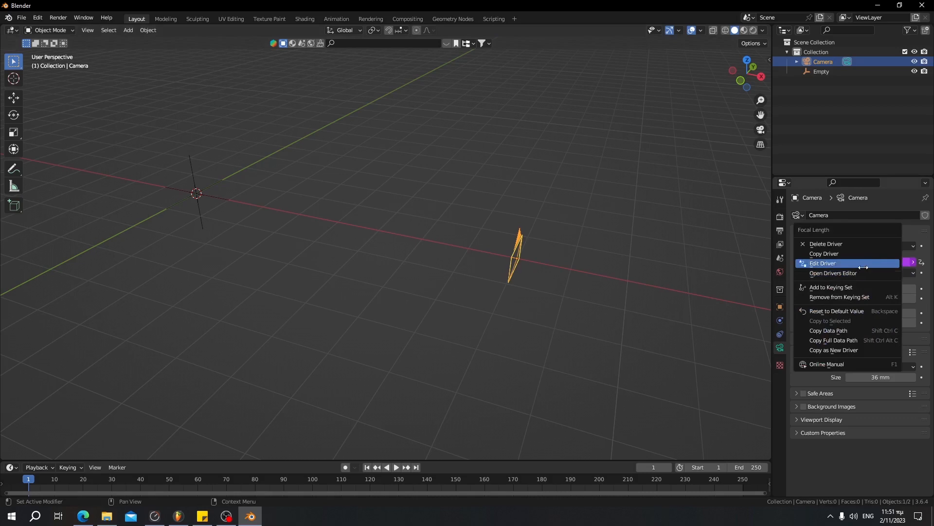
{"action": "left_click", "coordinate": [863, 266]}
{"action": "key", "text": "ctrl+v"}
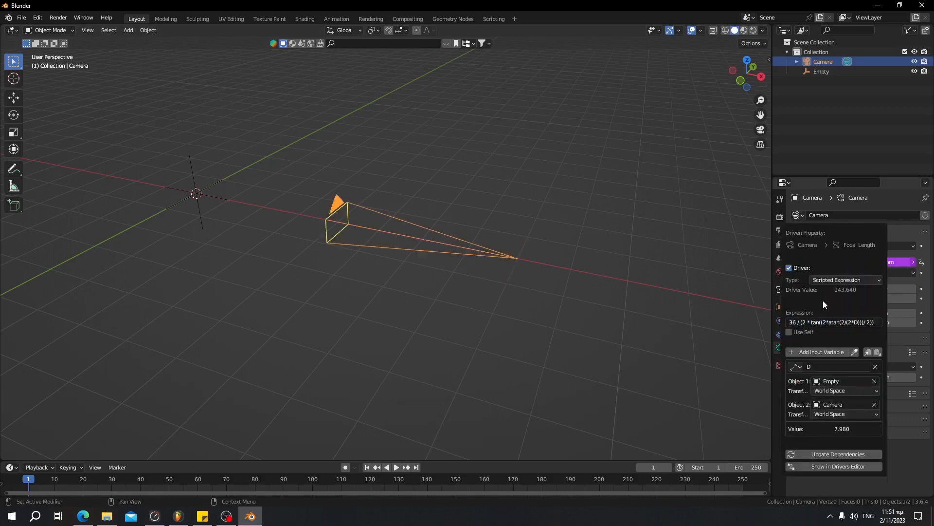
Add a Track To constraint to the camera with the Empty as its target.
{"action": "left_click", "coordinate": [779, 334]}
{"action": "left_click", "coordinate": [881, 215]}
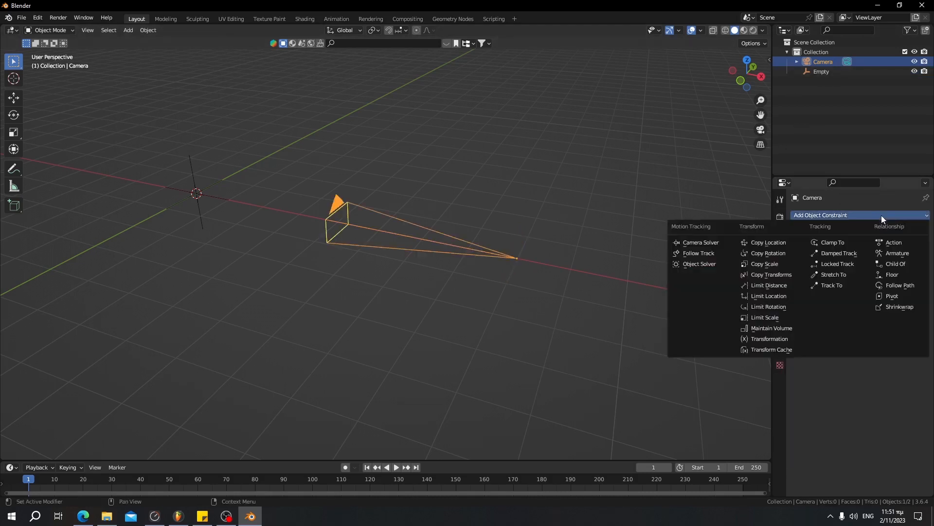
{"action": "left_click", "coordinate": [831, 286]}
{"action": "left_click", "coordinate": [911, 246]}
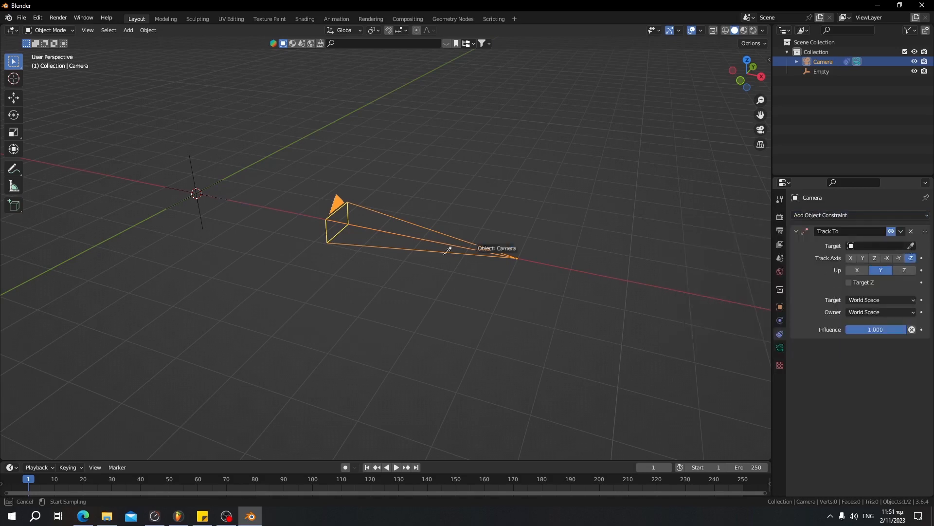
{"action": "left_click", "coordinate": [191, 174]}
Try moving the camera around the empty in the front orthographic view to test the tracking.
{"action": "middle_click_drag", "start_coordinate": [438, 210], "coordinate": [596, 194], "text": "alt"}
{"action": "key", "text": "g"}
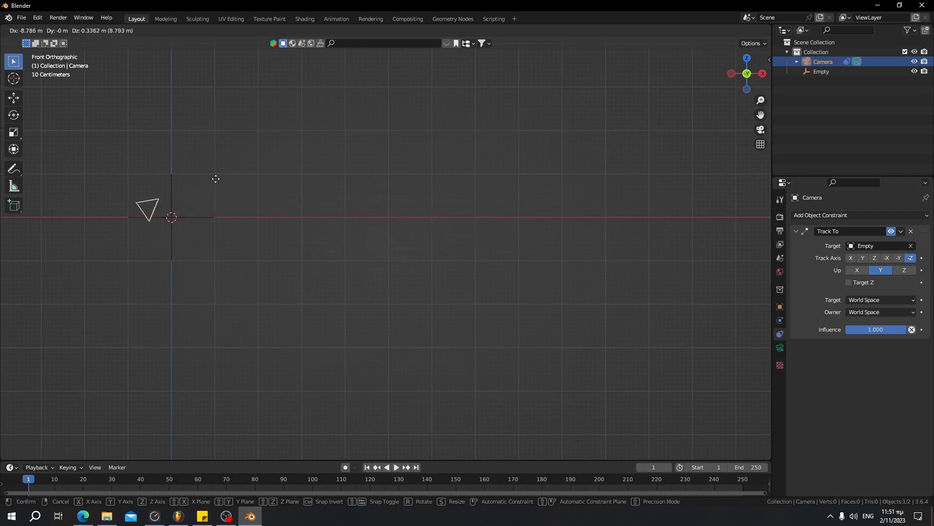
{"action": "key", "text": "Escape"}
Add a mesh plane at the empty and rotate it 90° about the Y axis.
{"action": "middle_click_drag", "start_coordinate": [505, 211], "coordinate": [437, 217]}
{"action": "key", "text": "shift+a"}
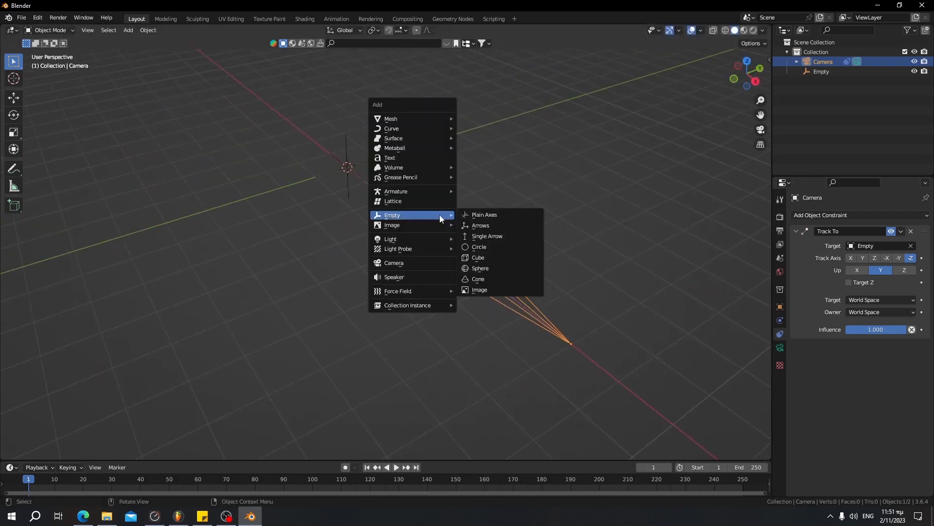
{"action": "mouse_move", "coordinate": [418, 112]}
{"action": "left_click", "coordinate": [480, 120]}
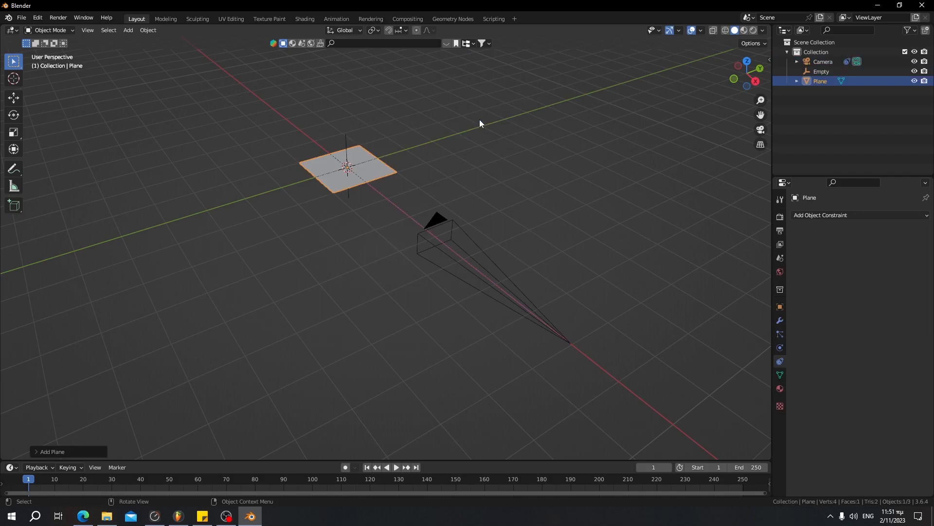
{"action": "type", "text": "ry"}
{"action": "type", "text": "90"}
{"action": "key", "text": "Return"}
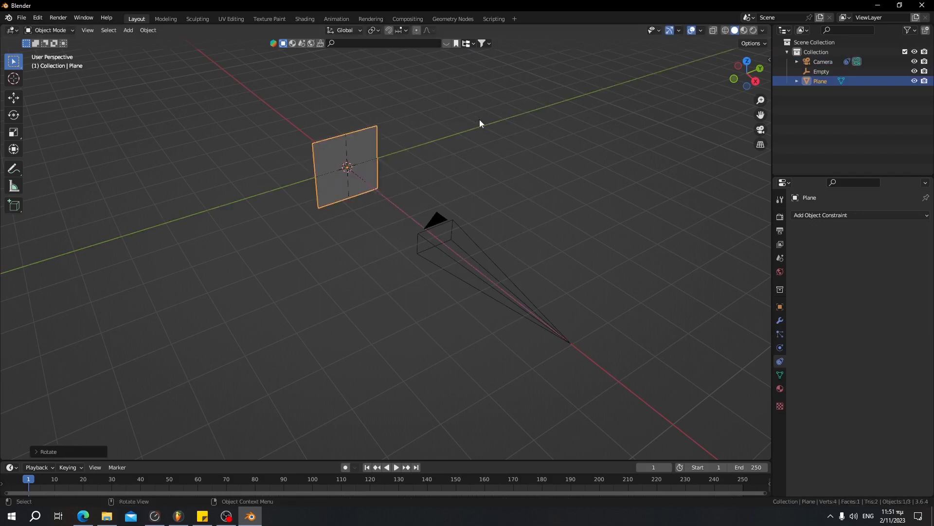
Look at the plane through the camera and open the camera's object properties.
{"action": "left_click", "coordinate": [760, 130]}
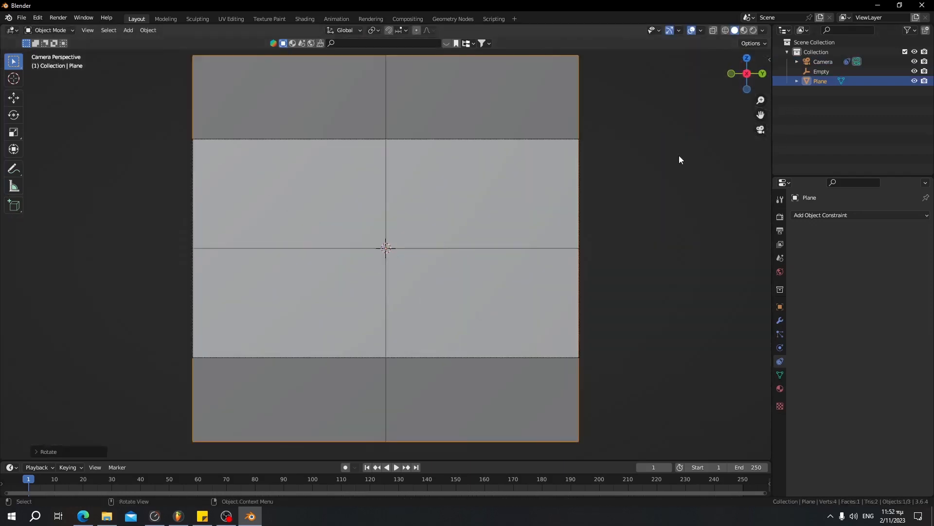
{"action": "left_click", "coordinate": [823, 61]}
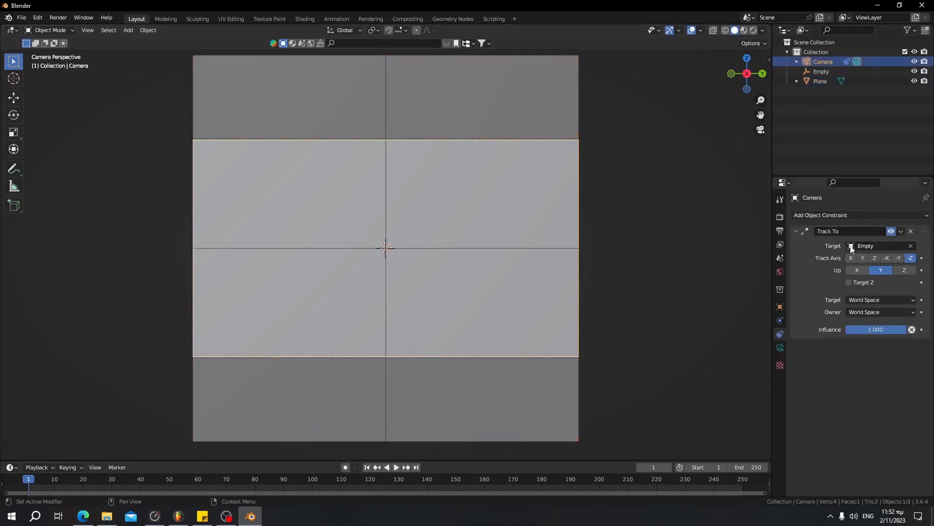
{"action": "left_click", "coordinate": [781, 306]}
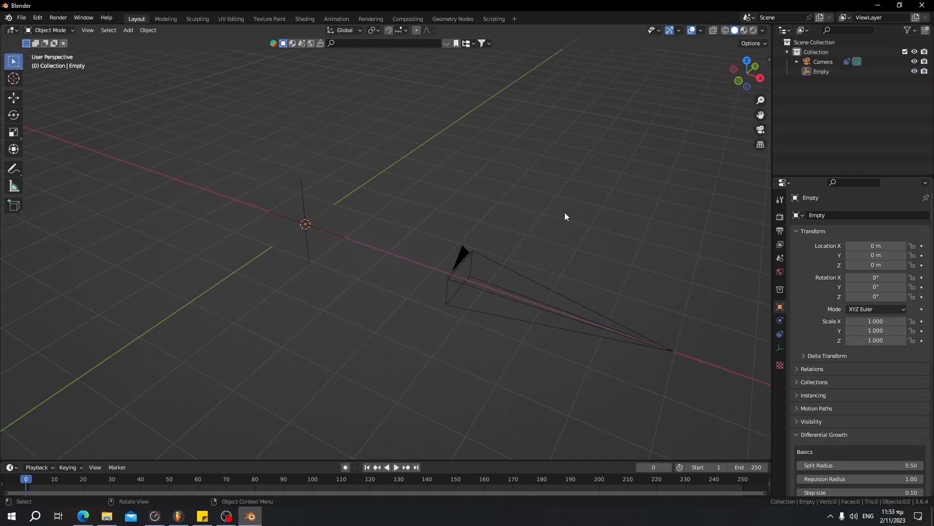
Scale the empty by 0.5 and apply its scale.
{"action": "mouse_move", "coordinate": [565, 212]}
{"action": "middle_mouse_down"}
{"action": "mouse_move", "coordinate": [633, 183]}
{"action": "mouse_move", "coordinate": [564, 200]}
{"action": "mouse_move", "coordinate": [534, 267]}
{"action": "middle_mouse_up"}
{"action": "left_click", "coordinate": [534, 267]}
{"action": "left_click", "coordinate": [441, 207]}
{"action": "left_click", "coordinate": [307, 217]}
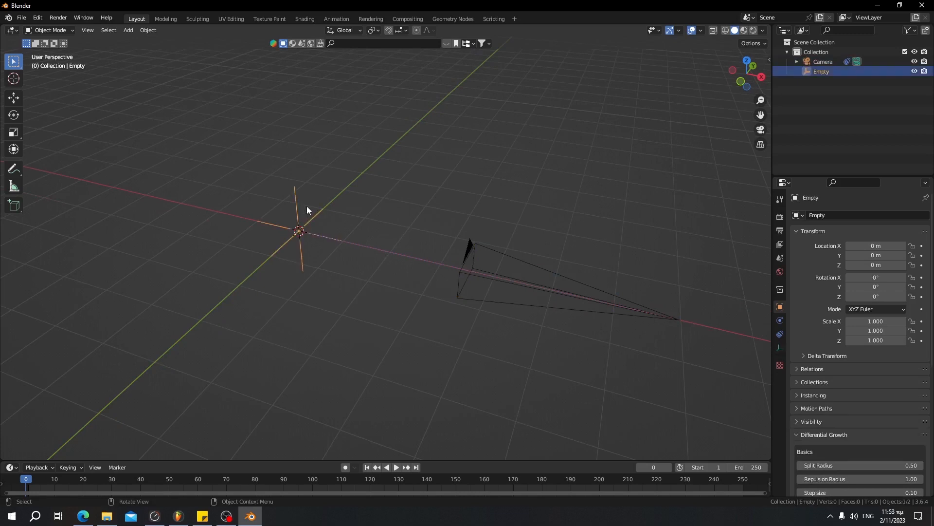
{"action": "middle_click_drag", "start_coordinate": [307, 206], "coordinate": [705, 327]}
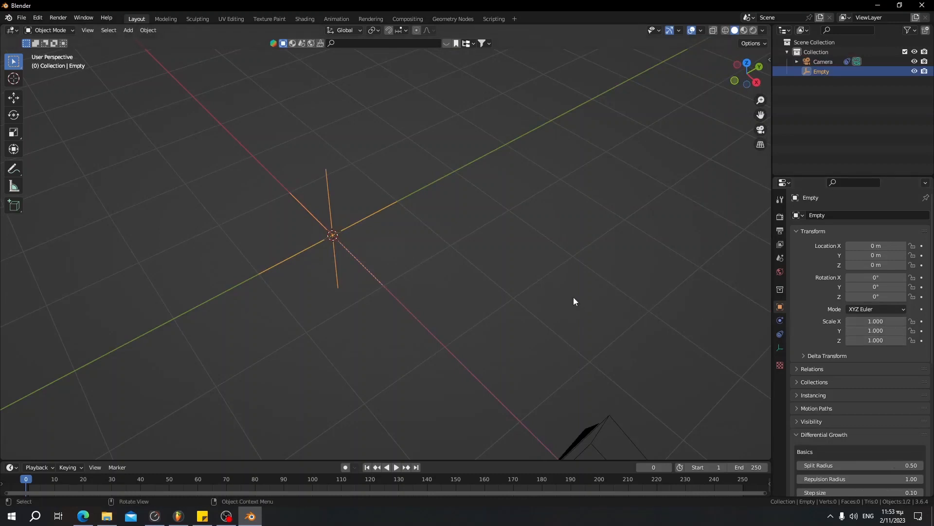
{"action": "type", "text": "s0.5"}
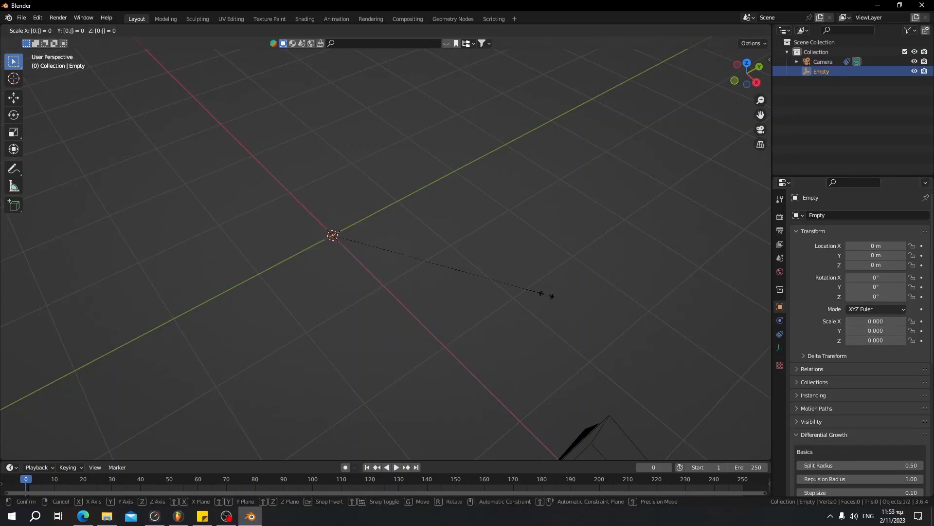
{"action": "key", "text": "Return"}
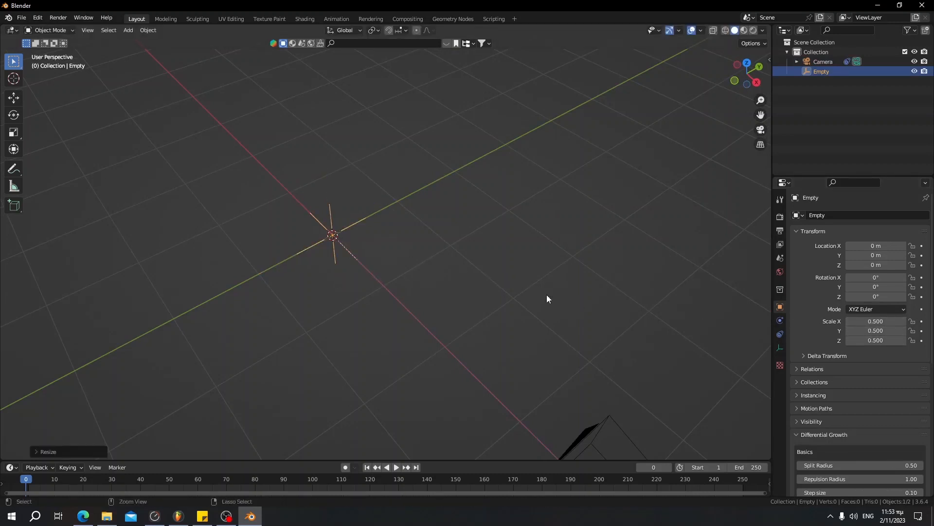
{"action": "key", "text": "ctrl+a"}
{"action": "left_click", "coordinate": [522, 316]}
Set the empty's X, Y and Z scale to 2.
{"action": "middle_click_drag", "start_coordinate": [522, 317], "coordinate": [501, 310]}
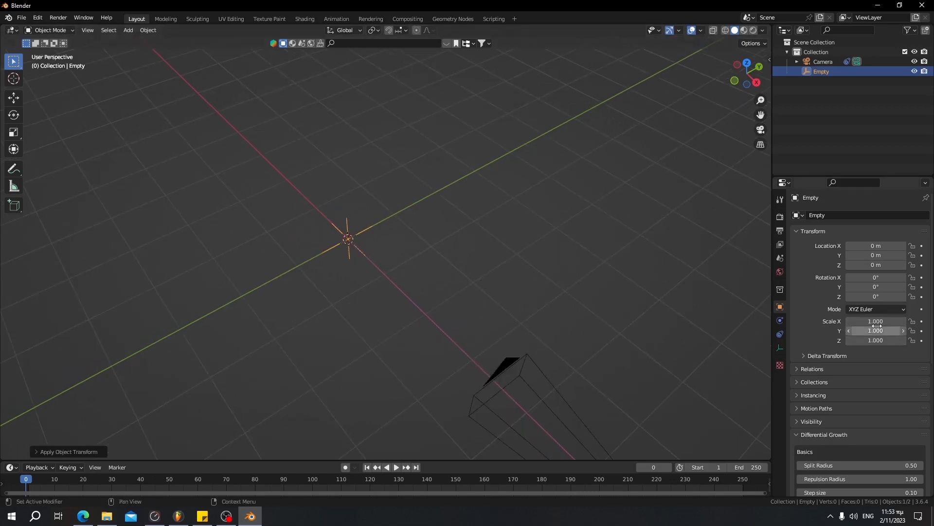
{"action": "left_click_drag", "start_coordinate": [881, 325], "coordinate": [878, 340]}
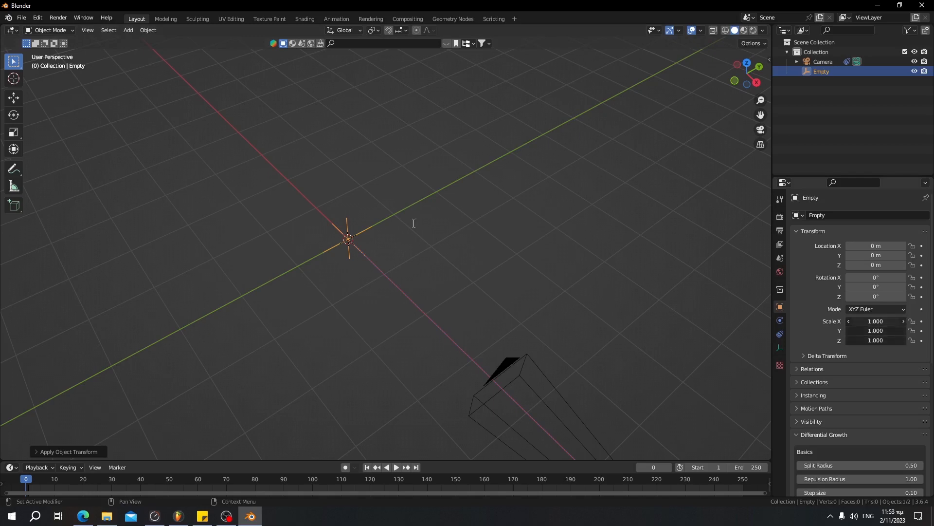
{"action": "key", "text": "Return"}
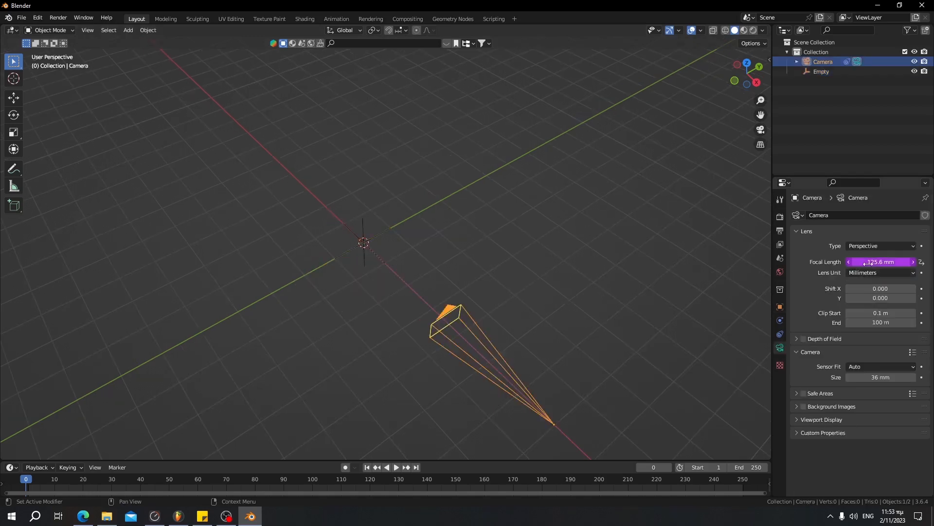
Add a transform channel variable to the camera's focal length driver, reading the Average Scale of the Empty.
{"action": "right_click", "coordinate": [868, 260]}
{"action": "left_click", "coordinate": [868, 260]}
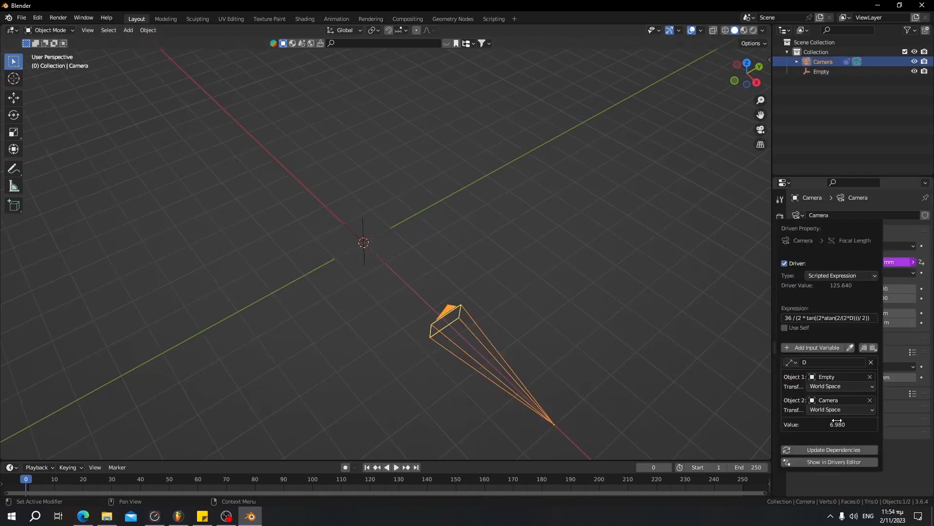
{"action": "left_click", "coordinate": [772, 312]}
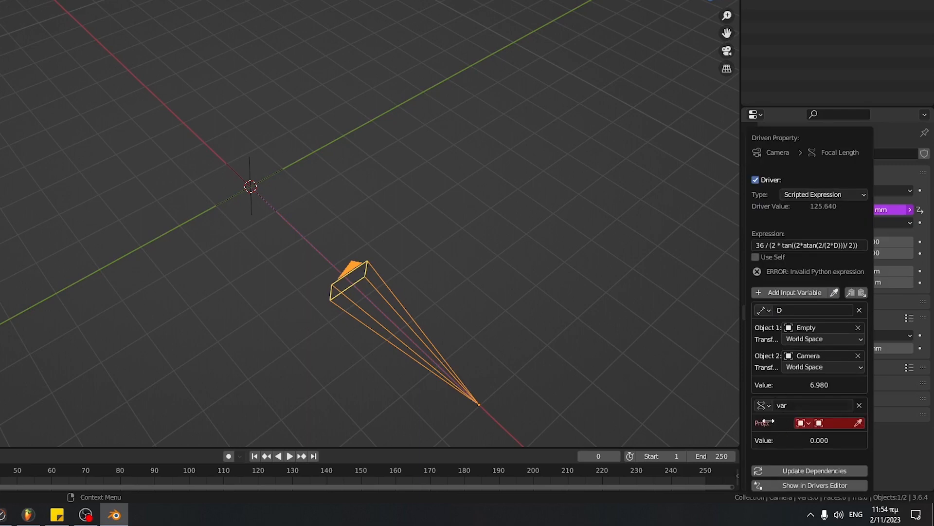
{"action": "left_click", "coordinate": [763, 404]}
{"action": "left_click", "coordinate": [782, 430]}
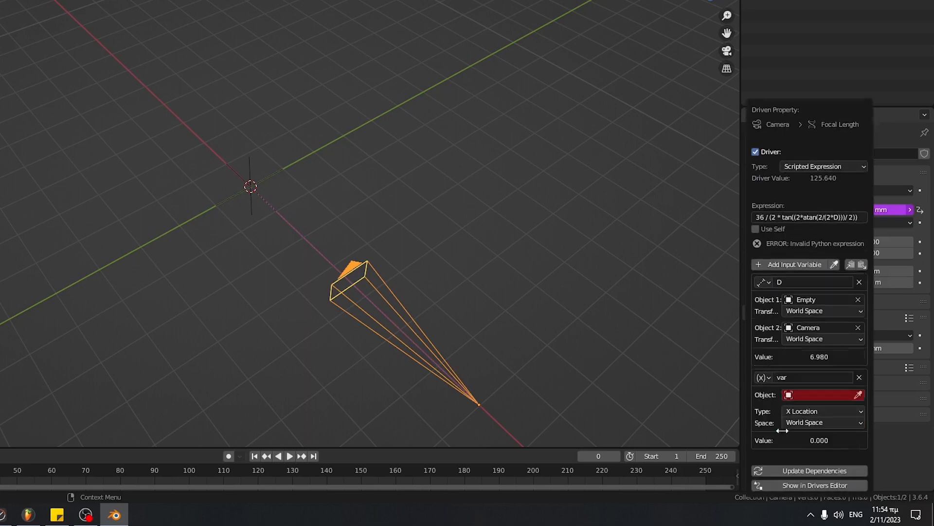
{"action": "left_click", "coordinate": [819, 395]}
{"action": "left_click", "coordinate": [807, 292]}
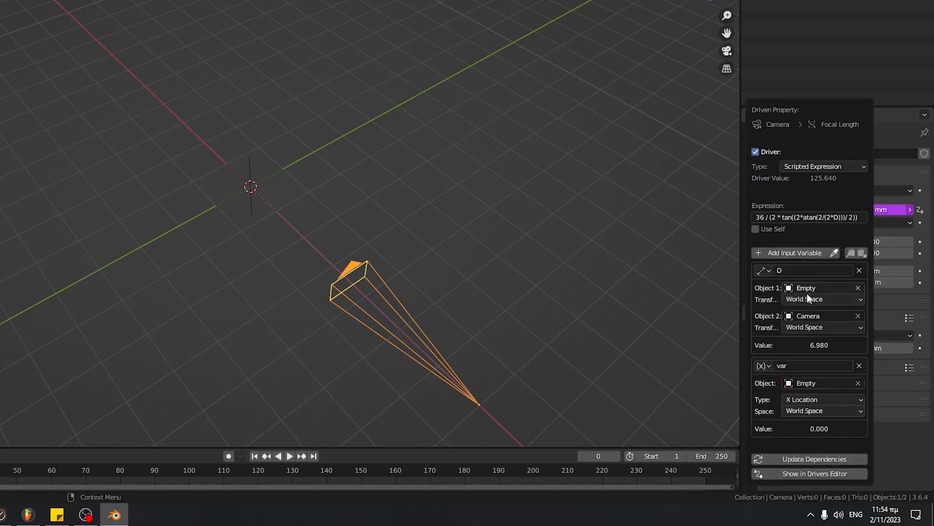
{"action": "left_click", "coordinate": [798, 401]}
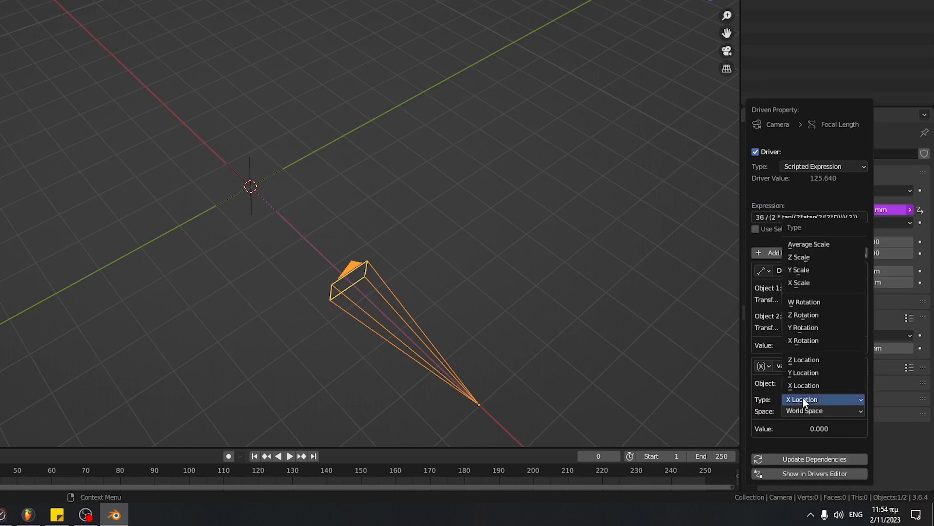
{"action": "left_click", "coordinate": [807, 246]}
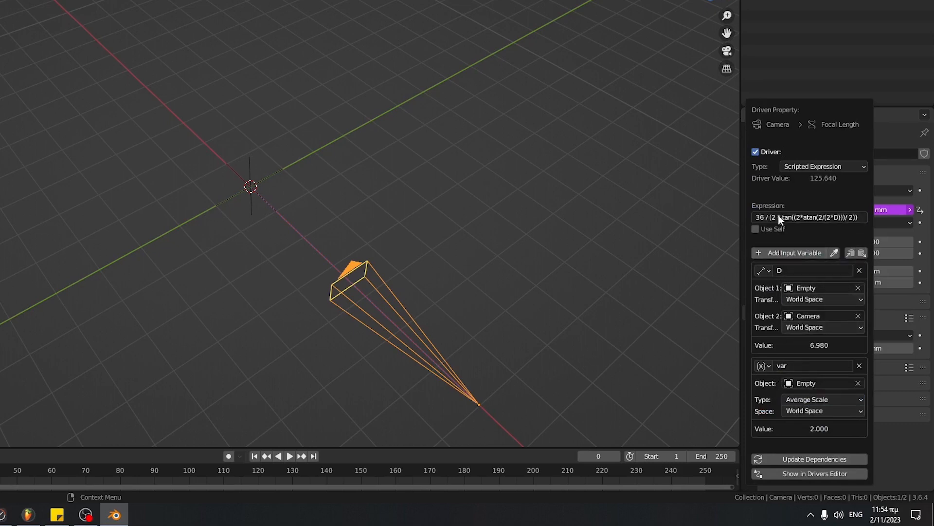
Replace the constant 2 before the division by (2*D) in the driver expression with the variable var.
{"action": "left_click", "coordinate": [808, 218]}
{"action": "left_click", "coordinate": [819, 218]}
{"action": "type", "text": "va"}
Try scaling the empty to test how its size changes the camera's field of view.
{"action": "left_click", "coordinate": [252, 170]}
{"action": "key", "text": "s"}
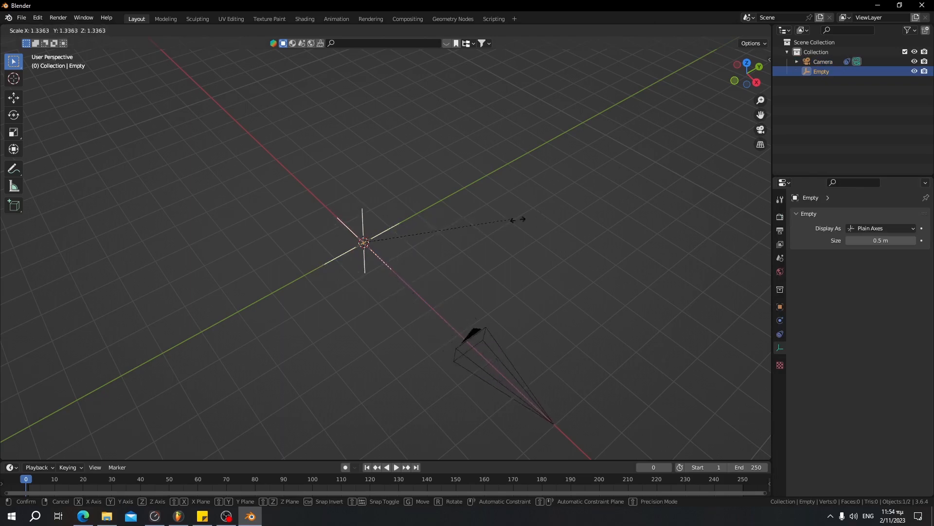
{"action": "left_click", "coordinate": [461, 223]}
Move the camera close to and around the empty in the front orthographic view to test the driven focal length.
{"action": "middle_click_drag", "start_coordinate": [461, 224], "coordinate": [483, 265]}
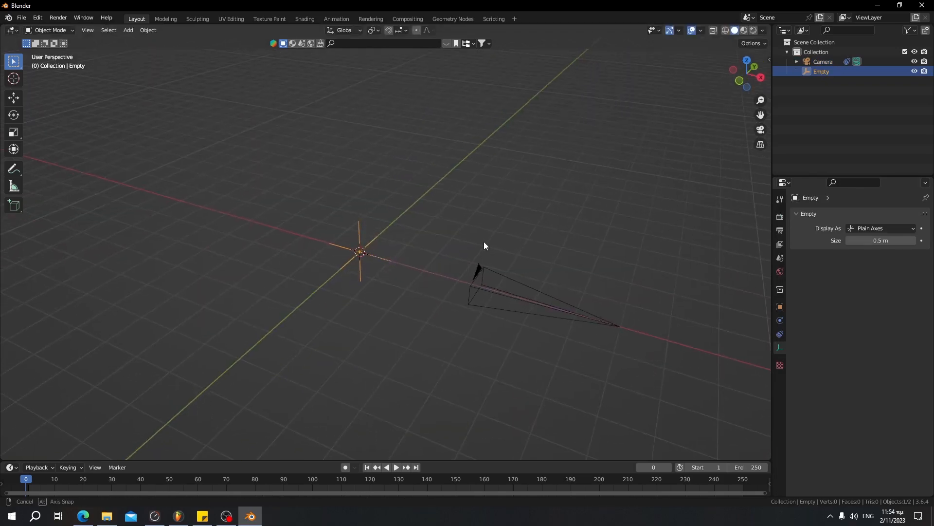
{"action": "left_click", "coordinate": [739, 81]}
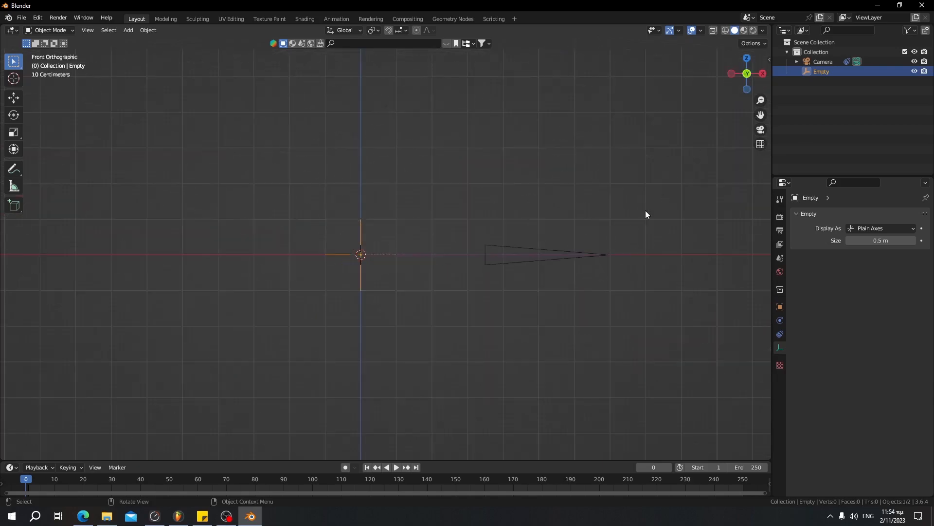
{"action": "left_click", "coordinate": [608, 261]}
{"action": "key", "text": "g"}
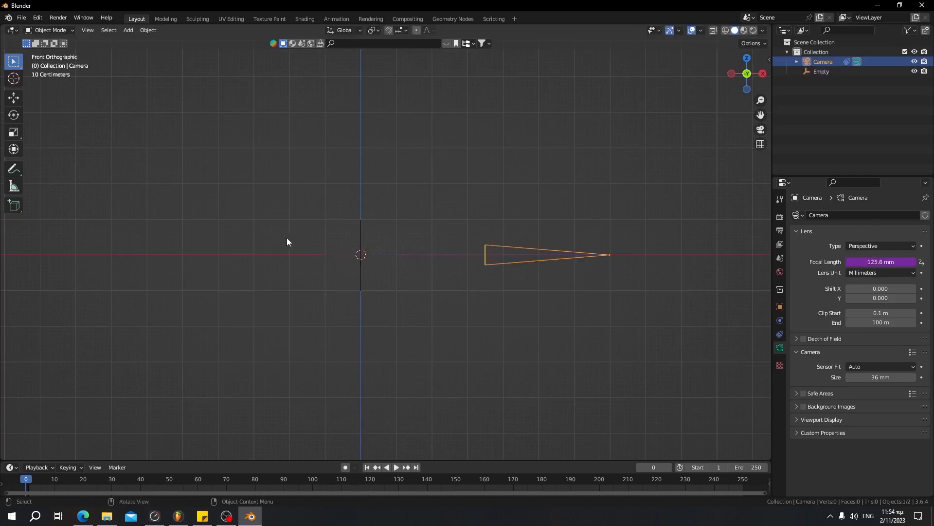
{"action": "scroll", "coordinate": [287, 237], "scroll_direction": "up", "scroll_amount": 3}
{"action": "left_click", "coordinate": [679, 227]}
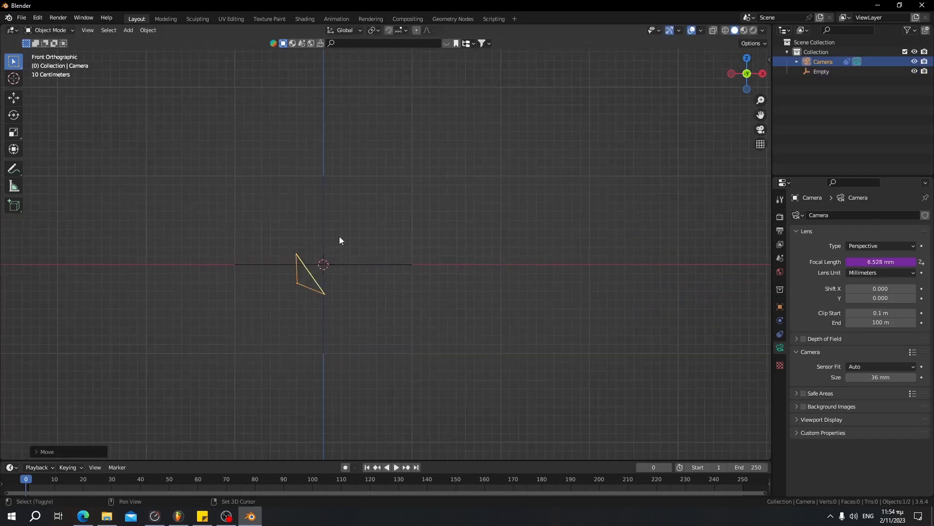
{"action": "middle_click_drag", "start_coordinate": [341, 238], "coordinate": [451, 225], "text": "shift"}
{"action": "scroll", "coordinate": [492, 261], "scroll_direction": "up", "scroll_amount": 6}
{"action": "key", "text": "g"}
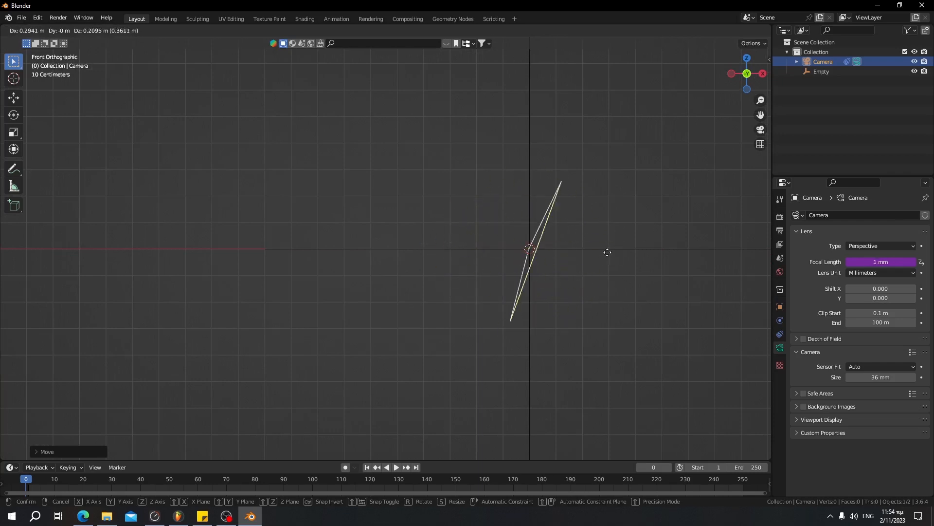
{"action": "left_click", "coordinate": [682, 248]}
Move the camera progressively farther from the empty in perspective view to test the focal length at long distances.
{"action": "middle_click_drag", "start_coordinate": [681, 248], "coordinate": [620, 231]}
{"action": "scroll", "coordinate": [570, 270], "scroll_direction": "down", "scroll_amount": 5}
{"action": "key", "text": "g"}
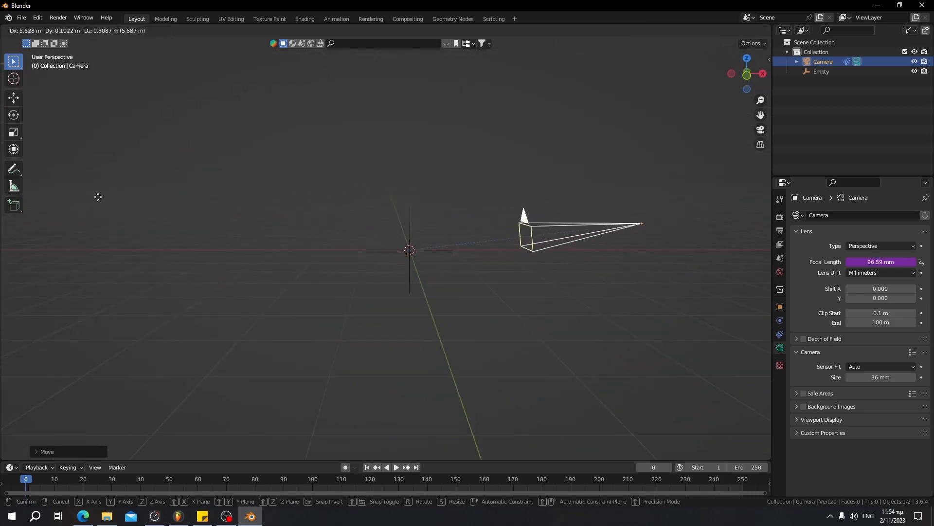
{"action": "left_click", "coordinate": [341, 187]}
{"action": "middle_click_drag", "start_coordinate": [433, 199], "coordinate": [511, 205]}
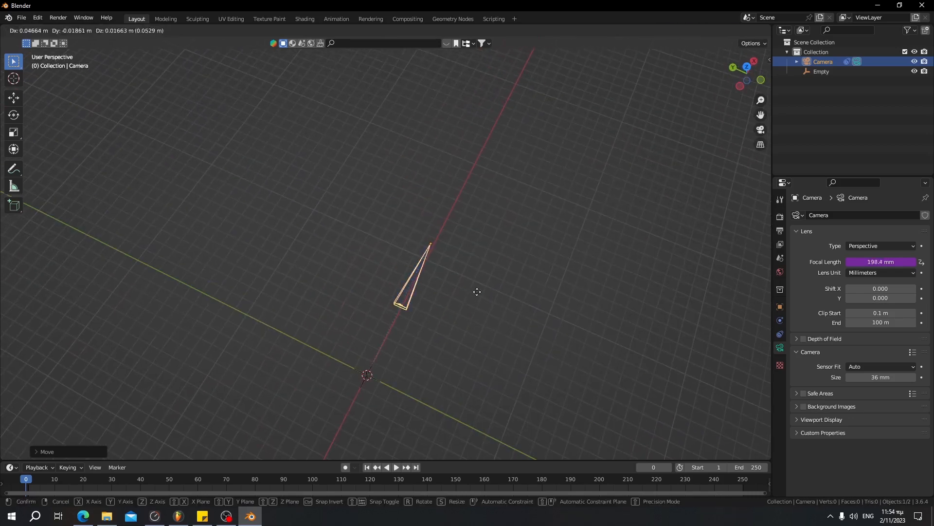
{"action": "key", "text": "g"}
{"action": "left_click", "coordinate": [685, 306]}
{"action": "middle_click_drag", "start_coordinate": [685, 306], "coordinate": [526, 255]}
{"action": "key", "text": "g"}
{"action": "left_click", "coordinate": [672, 146]}
{"action": "middle_click_drag", "start_coordinate": [673, 146], "coordinate": [630, 177]}
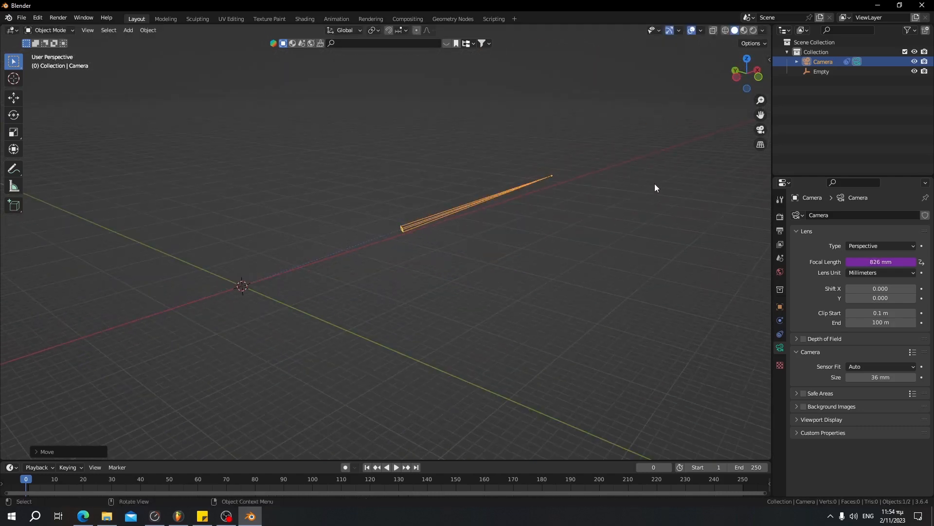
Bring the camera back near the empty, beside it along the X axis.
{"action": "key", "text": "g"}
{"action": "left_click", "coordinate": [381, 278]}
{"action": "middle_click_drag", "start_coordinate": [382, 278], "coordinate": [542, 360]}
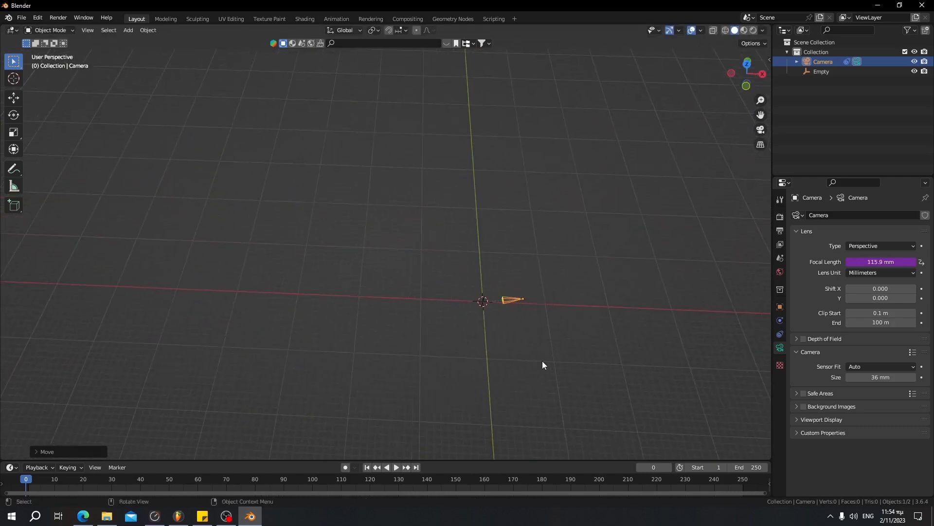